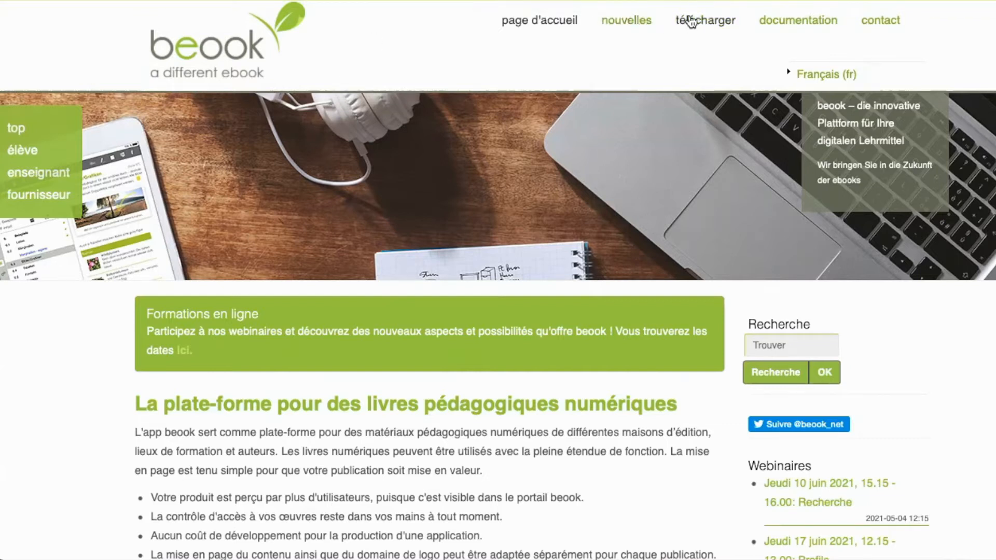
- Open the documentation article "Scénarios d'apprentissage et des exercices" from the Utilisation section
{"action": "left_click", "coordinate": [791, 14]}
{"action": "scroll", "coordinate": [398, 376], "scroll_direction": "down", "scroll_amount": 5}
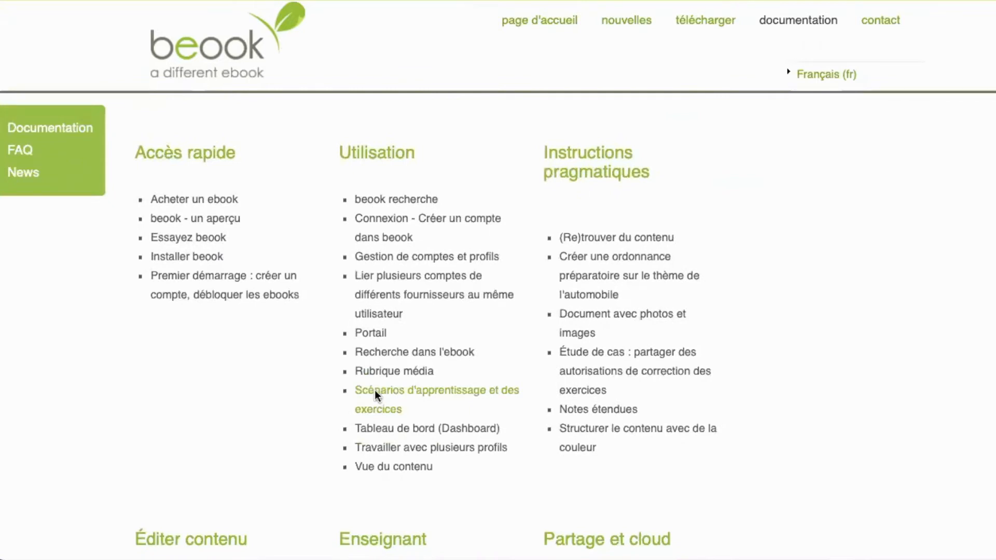
{"action": "left_click", "coordinate": [375, 390]}
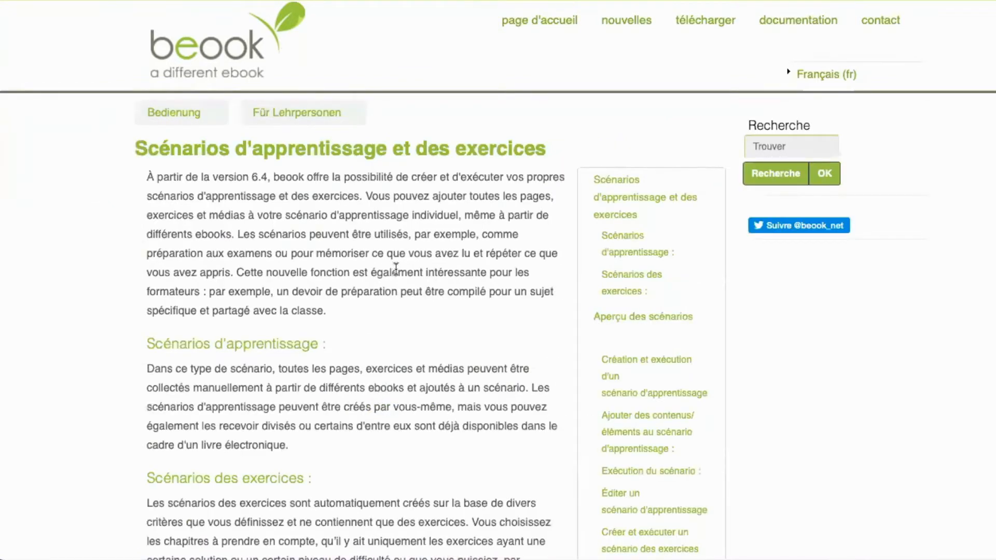
- Read the article's explanations of scenario types, the scenario overview, and the settings and modes for creating a learning scenario
{"action": "scroll", "coordinate": [395, 267], "scroll_direction": "down", "scroll_amount": 3}
{"action": "scroll", "coordinate": [395, 266], "scroll_direction": "down", "scroll_amount": 7}
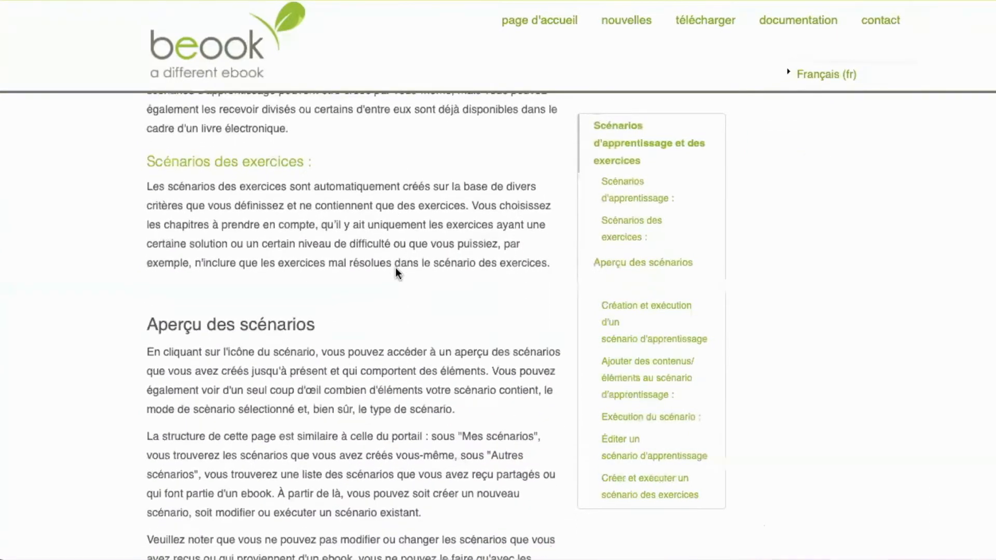
{"action": "scroll", "coordinate": [395, 267], "scroll_direction": "down", "scroll_amount": 4}
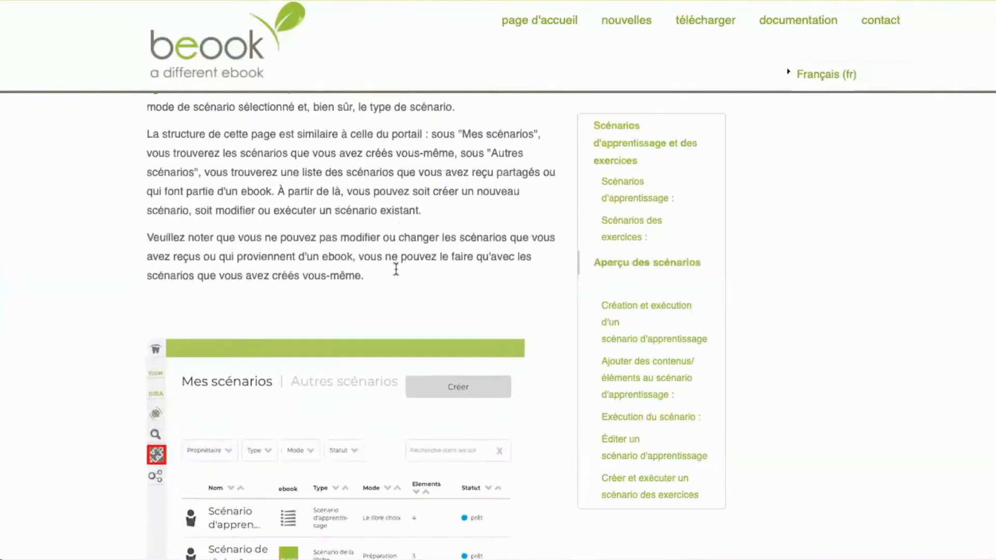
{"action": "scroll", "coordinate": [395, 272], "scroll_direction": "down", "scroll_amount": 1}
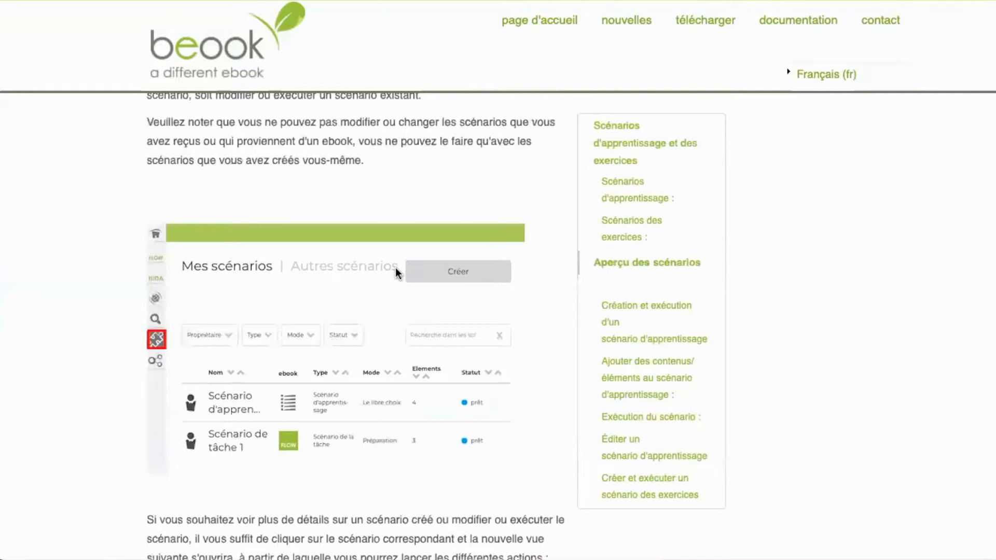
{"action": "scroll", "coordinate": [395, 269], "scroll_direction": "down", "scroll_amount": 7}
{"action": "scroll", "coordinate": [395, 267], "scroll_direction": "down", "scroll_amount": 8}
{"action": "scroll", "coordinate": [395, 266], "scroll_direction": "down", "scroll_amount": 5}
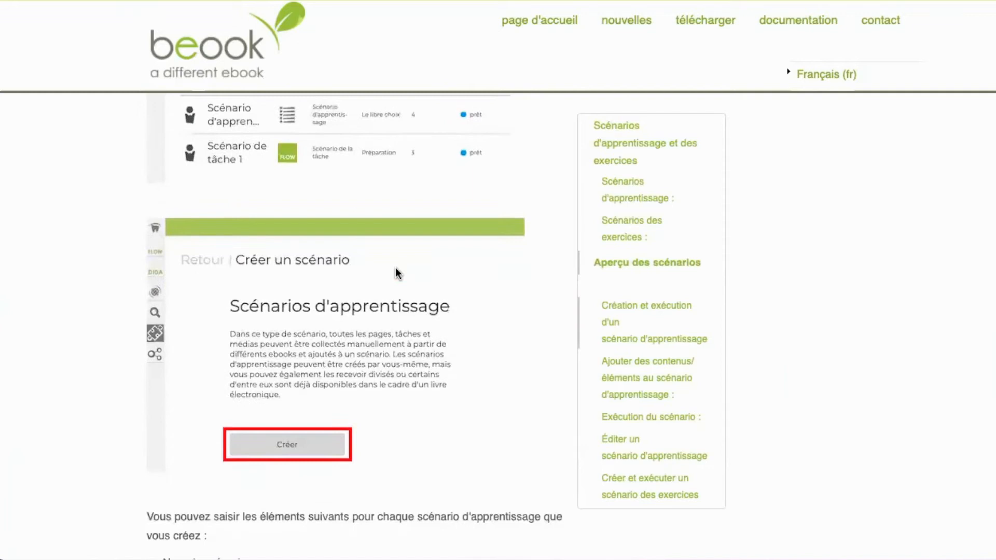
{"action": "scroll", "coordinate": [395, 269], "scroll_direction": "down", "scroll_amount": 6}
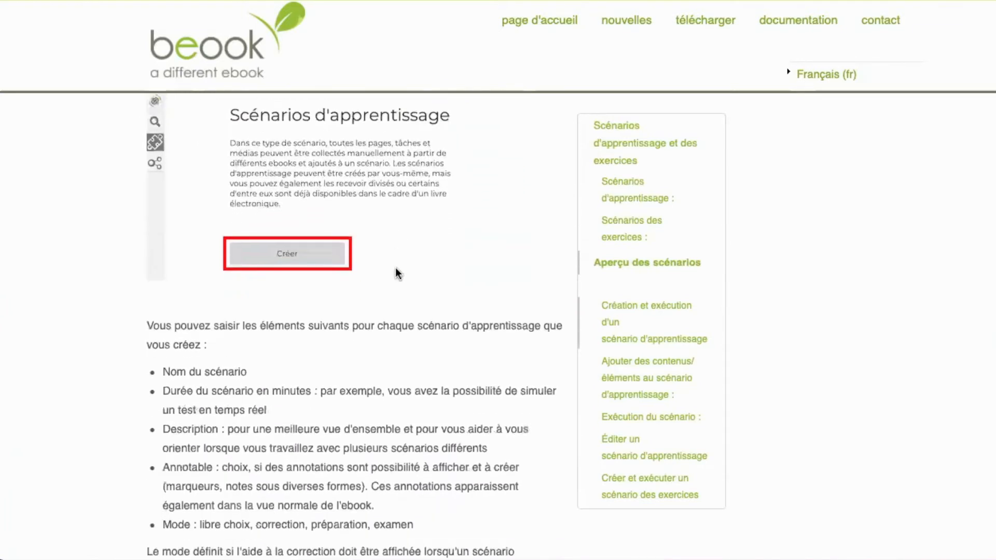
{"action": "scroll", "coordinate": [396, 268], "scroll_direction": "down", "scroll_amount": 4}
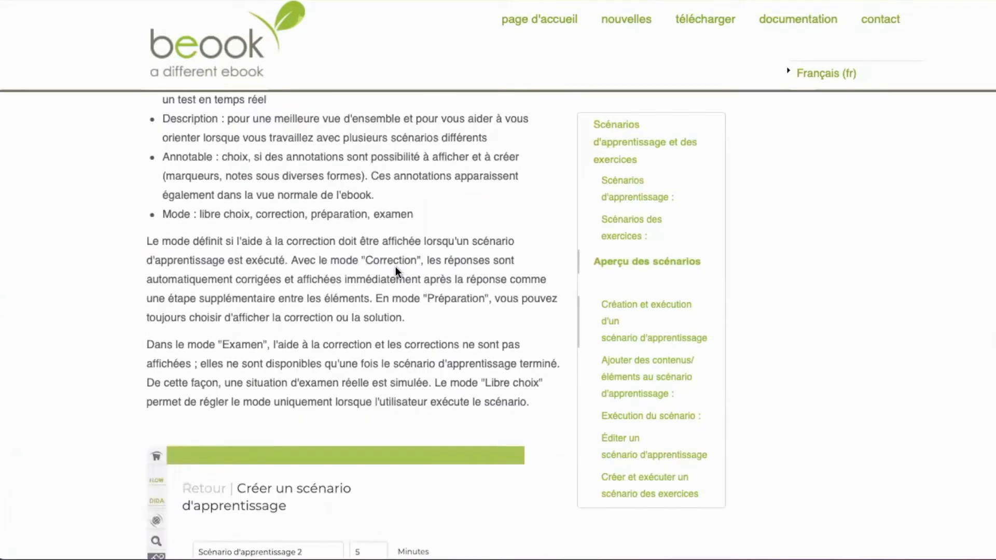
{"action": "scroll", "coordinate": [395, 266], "scroll_direction": "down", "scroll_amount": 4}
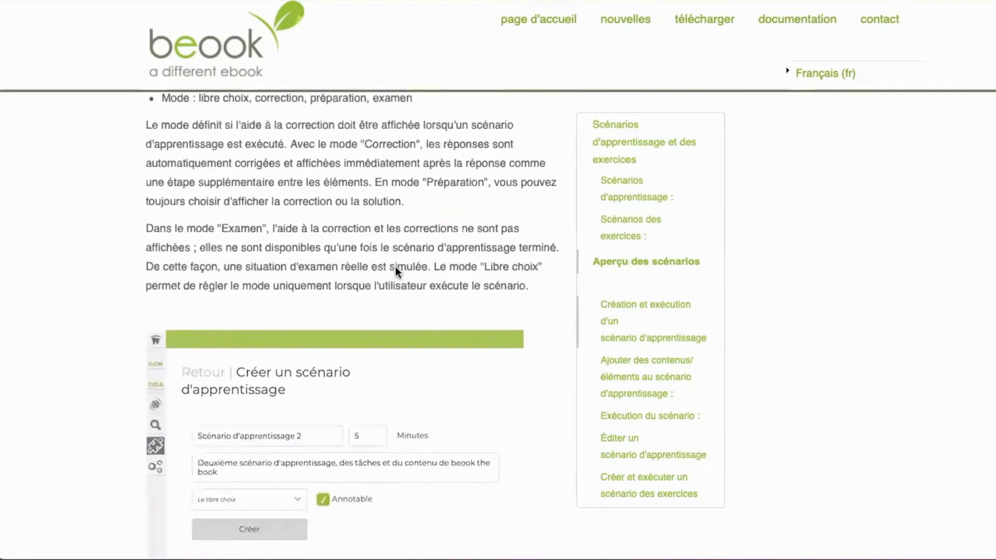
{"action": "scroll", "coordinate": [395, 267], "scroll_direction": "down", "scroll_amount": 5}
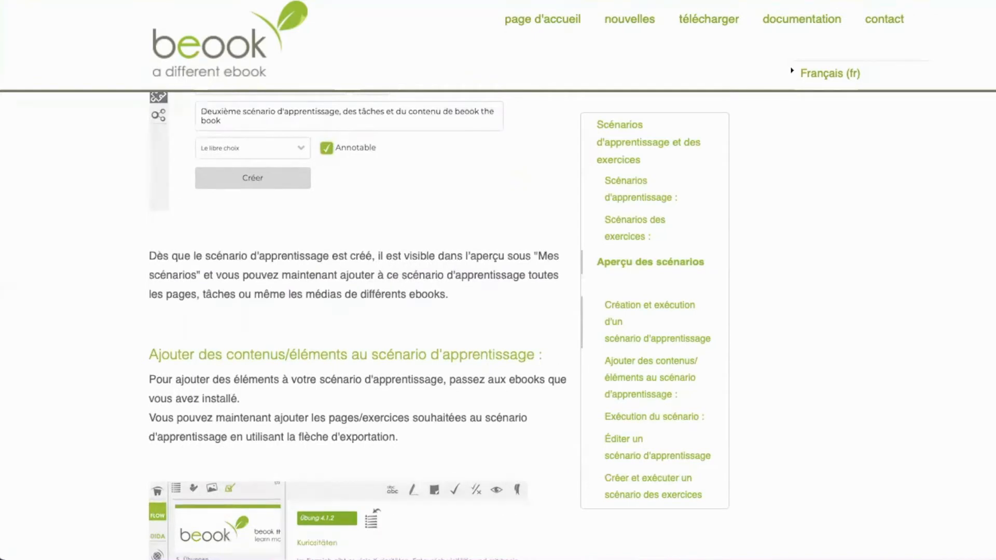
- Return to the documentation overview and open the practical guide "Créer une ordonnance préparatoire sur le thème de l'automobile"
{"action": "left_click", "coordinate": [804, 22]}
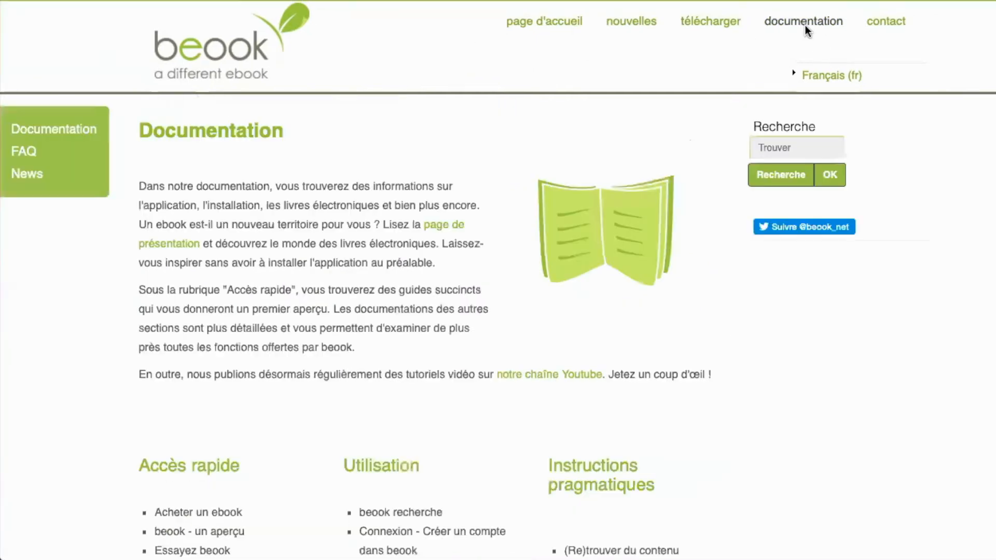
{"action": "scroll", "coordinate": [587, 263], "scroll_direction": "down", "scroll_amount": 4}
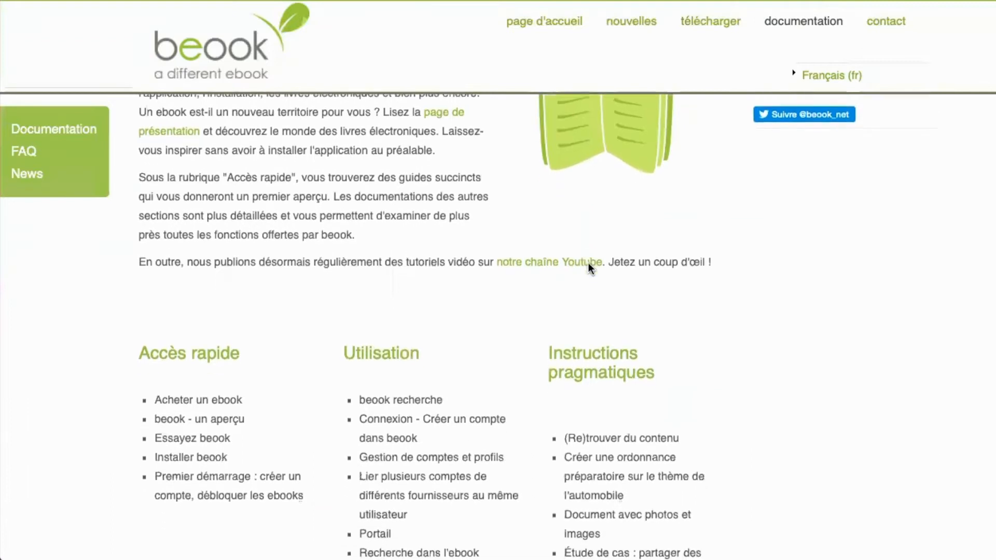
{"action": "scroll", "coordinate": [587, 262], "scroll_direction": "down", "scroll_amount": 3}
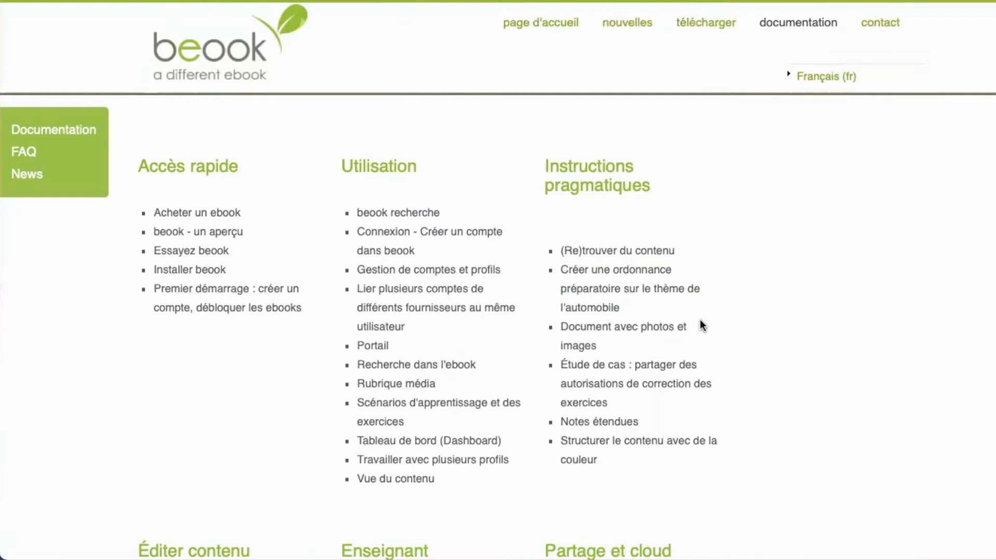
{"action": "left_click", "coordinate": [600, 290]}
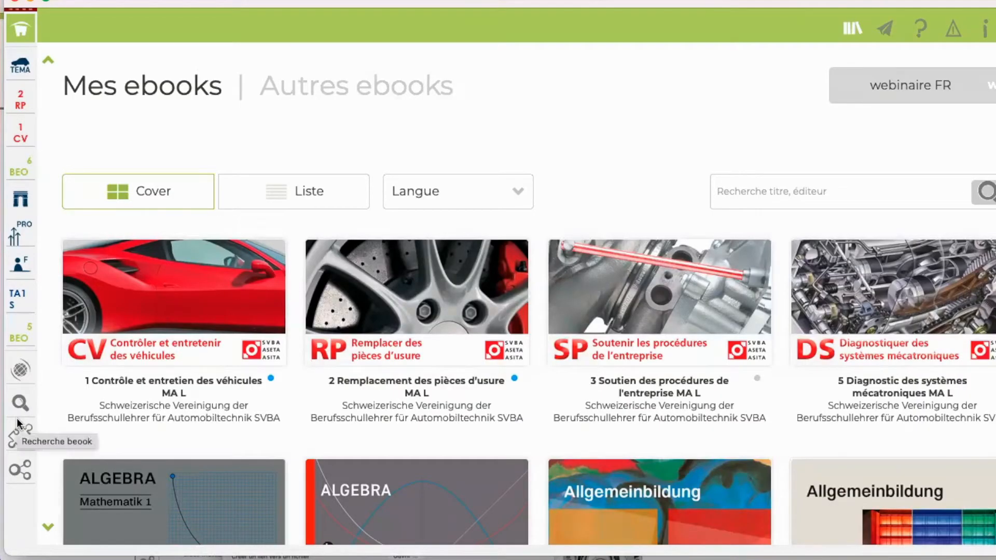
- In the beook app, view the scenario overview, checking both the user's own scenarios and the other scenarios available for installation
{"action": "left_click", "coordinate": [18, 435]}
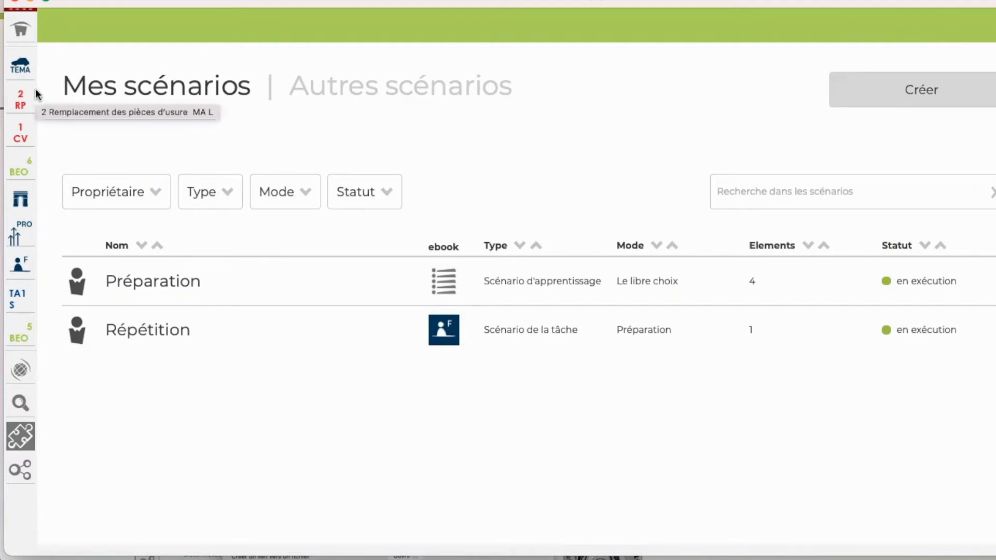
{"action": "left_click", "coordinate": [322, 92]}
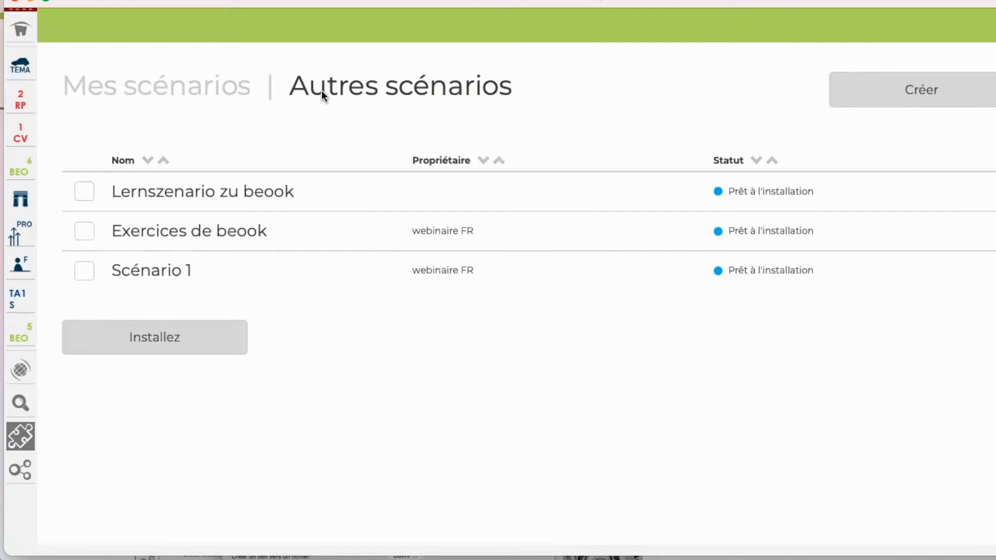
{"action": "left_click", "coordinate": [134, 82]}
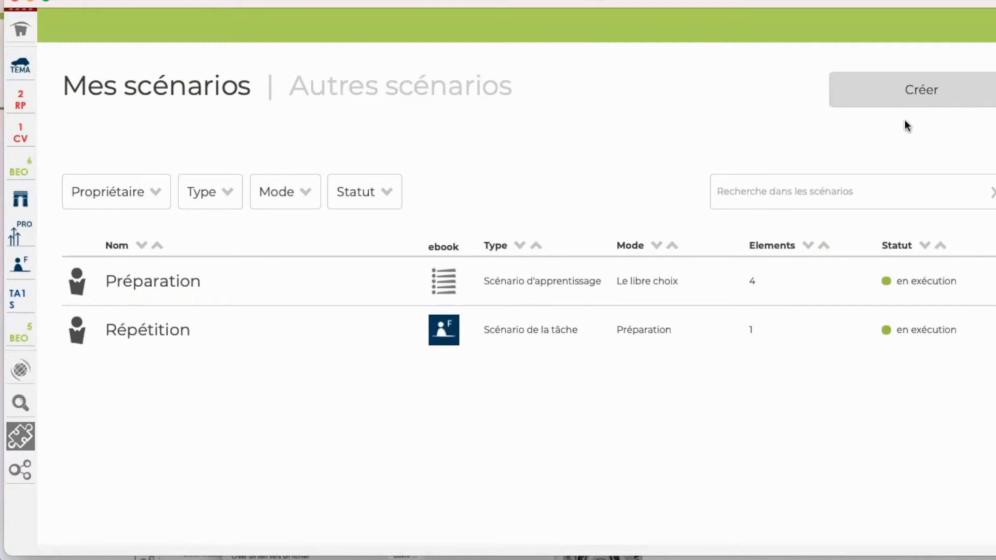
- Start a new learning scenario named "Répétition automobile" with the description "Répétition pour l'examen de demain, sujet: automobile"
{"action": "left_click", "coordinate": [894, 90]}
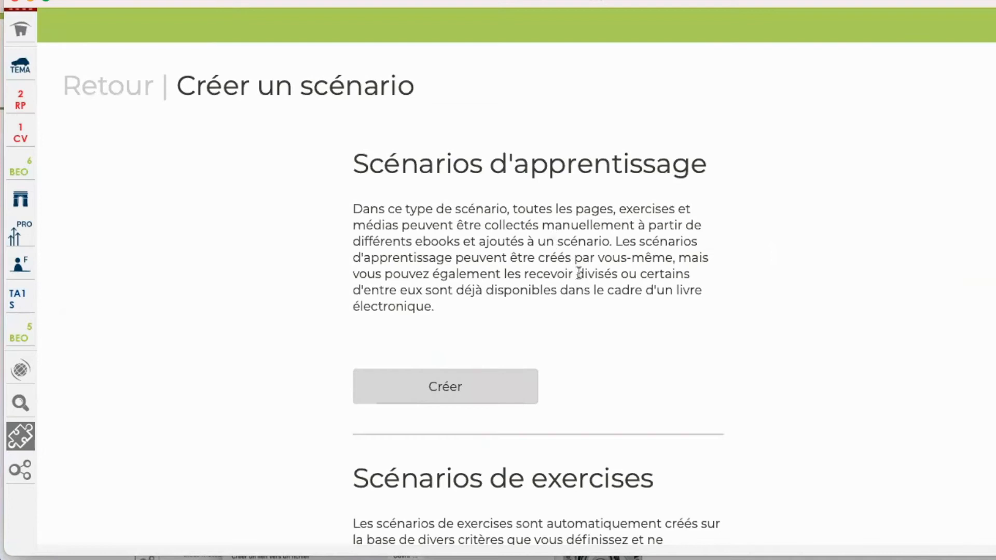
{"action": "left_click", "coordinate": [421, 402]}
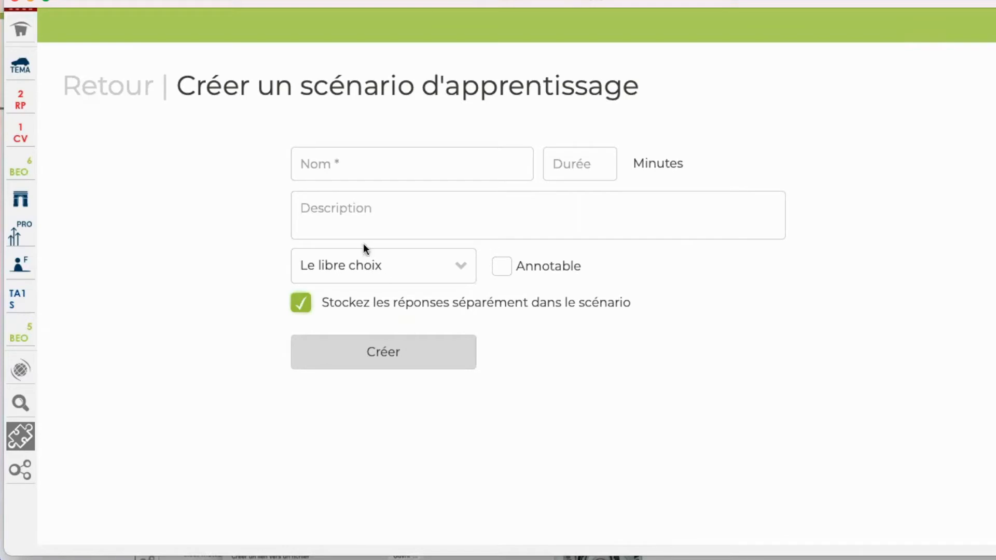
{"action": "left_click", "coordinate": [330, 162]}
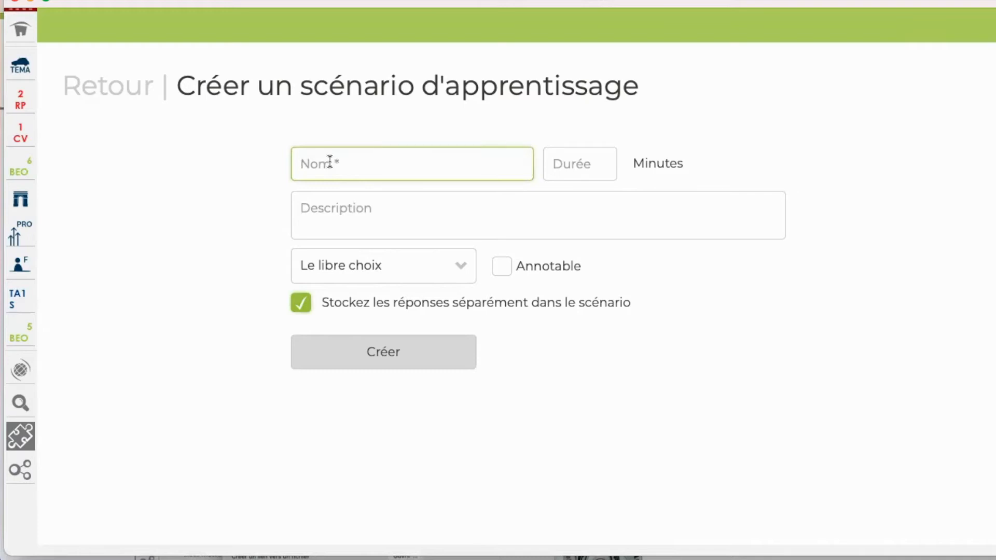
{"action": "type", "text": "Répétition automobile"}
{"action": "left_click", "coordinate": [344, 208]}
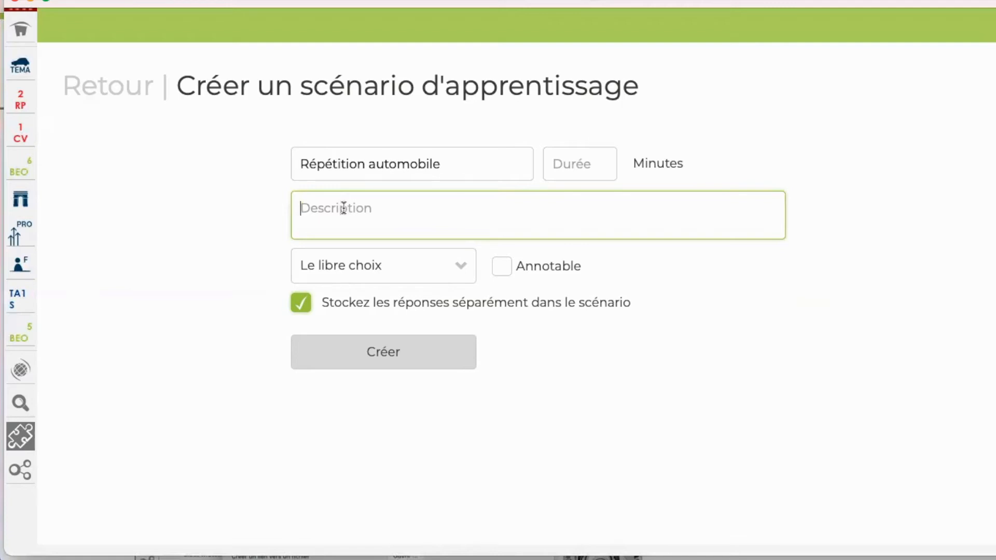
{"action": "type", "text": "Répétition pour l'examen de demain, sujet: automobile"}
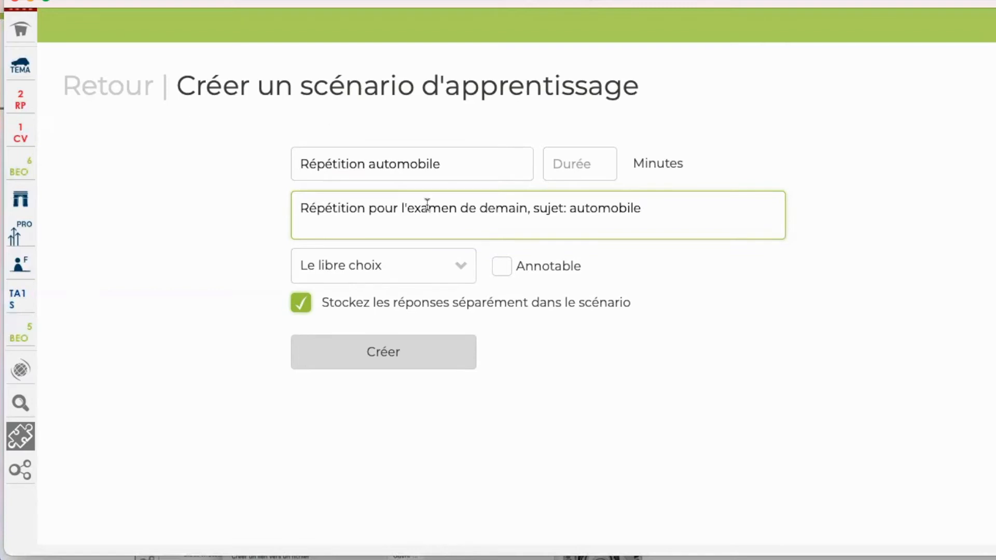
- Keep the mode "Le libre choix" and separate answer storage, make the scenario annotatable, and create it
{"action": "left_click", "coordinate": [466, 273]}
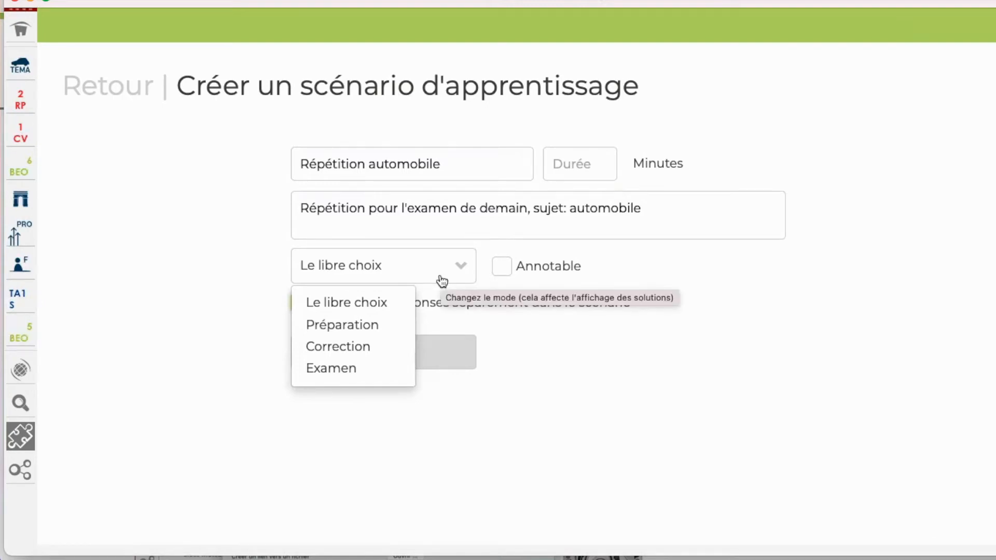
{"action": "left_click", "coordinate": [499, 268]}
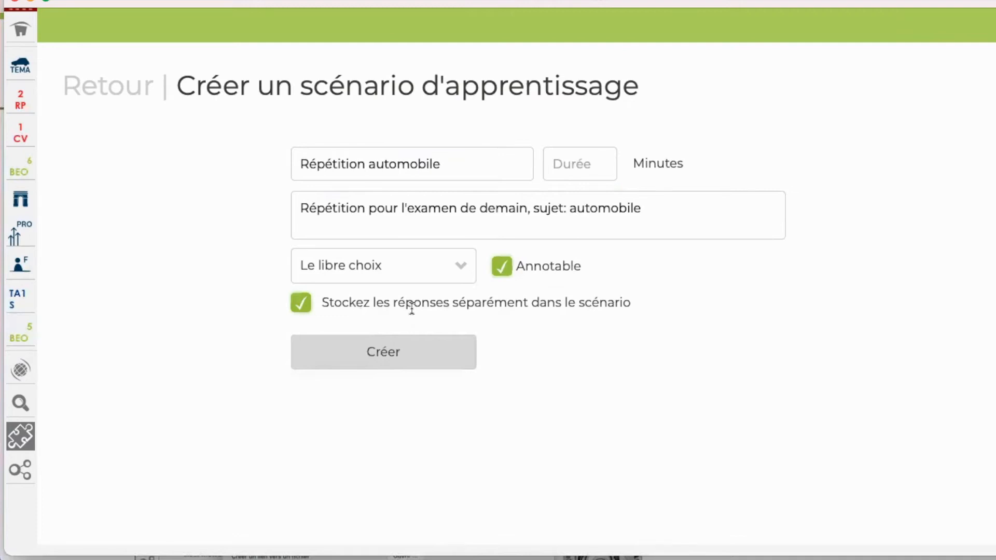
{"action": "left_click", "coordinate": [301, 305]}
{"action": "left_click", "coordinate": [301, 306]}
{"action": "left_click", "coordinate": [338, 363]}
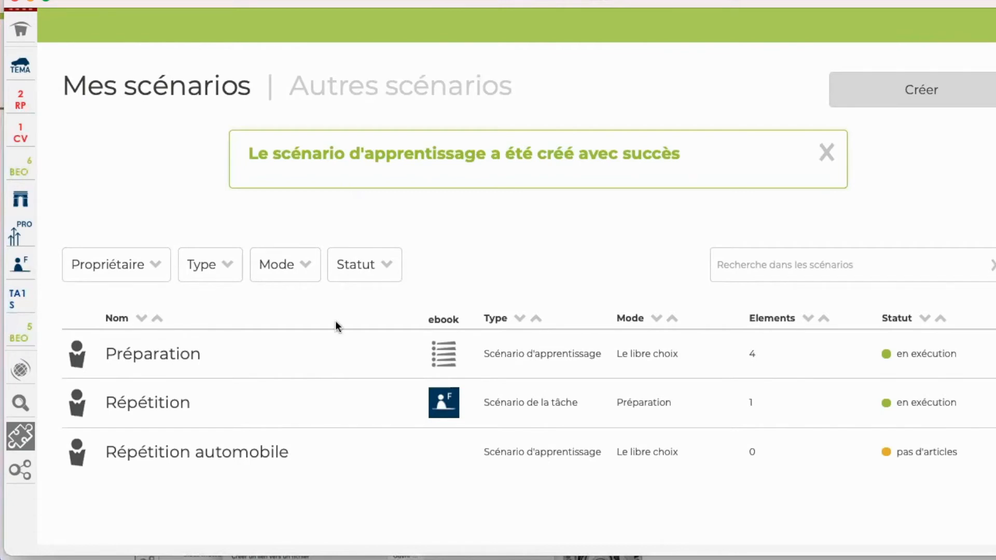
- Add the page "Ordre préparatoire Sujet Automobile" from the TEMA ebook to the learning scenario "Répétition automobile"
{"action": "left_click", "coordinate": [21, 70]}
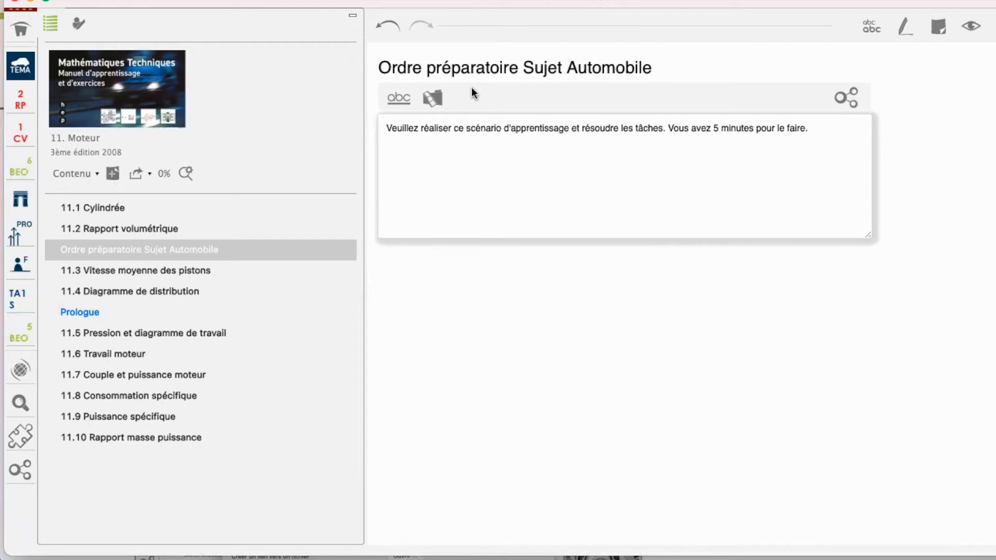
{"action": "right_click", "coordinate": [139, 251]}
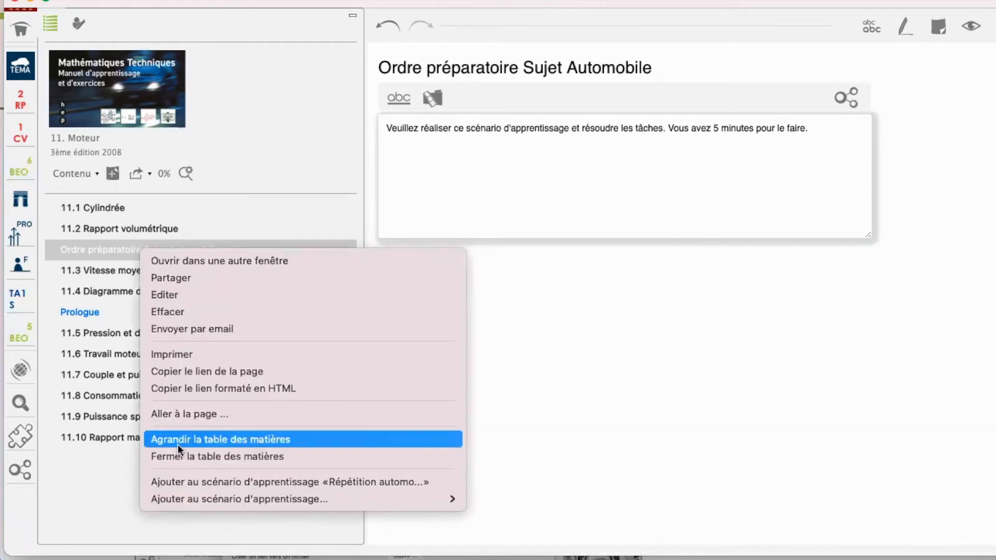
{"action": "left_click", "coordinate": [194, 481]}
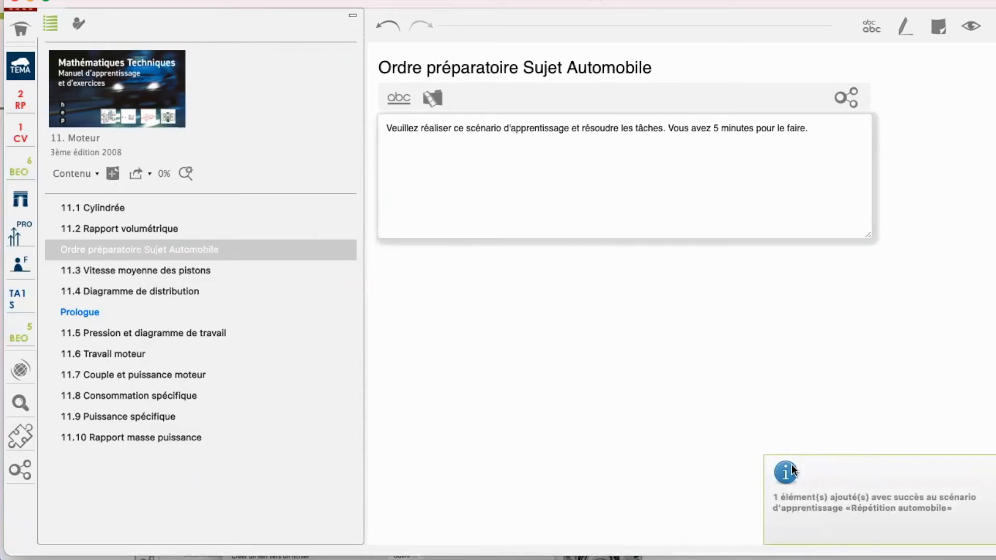
- Add the page "11.3 Vitesse moyenne des pistons" to the learning scenario "Répétition automobile"
{"action": "left_click", "coordinate": [175, 269]}
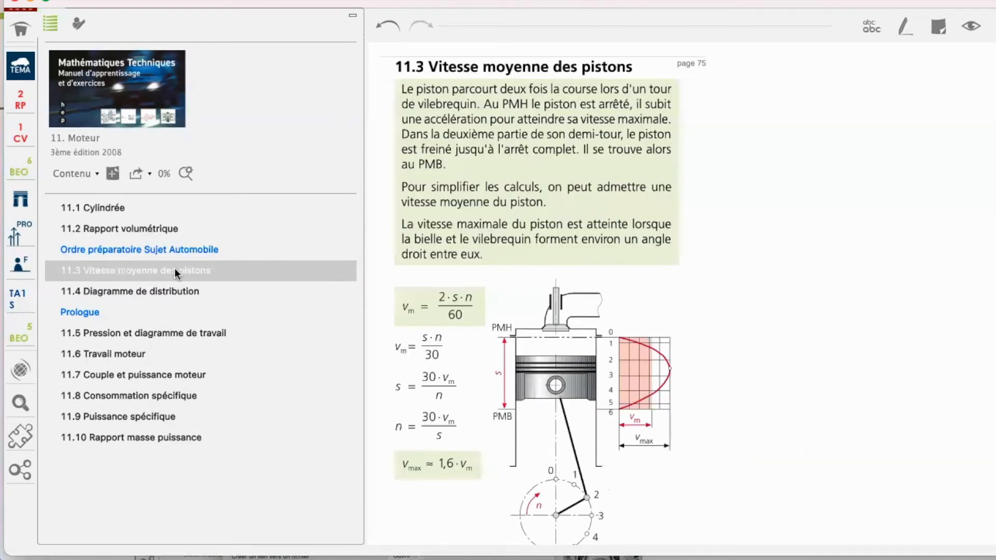
{"action": "right_click", "coordinate": [174, 268]}
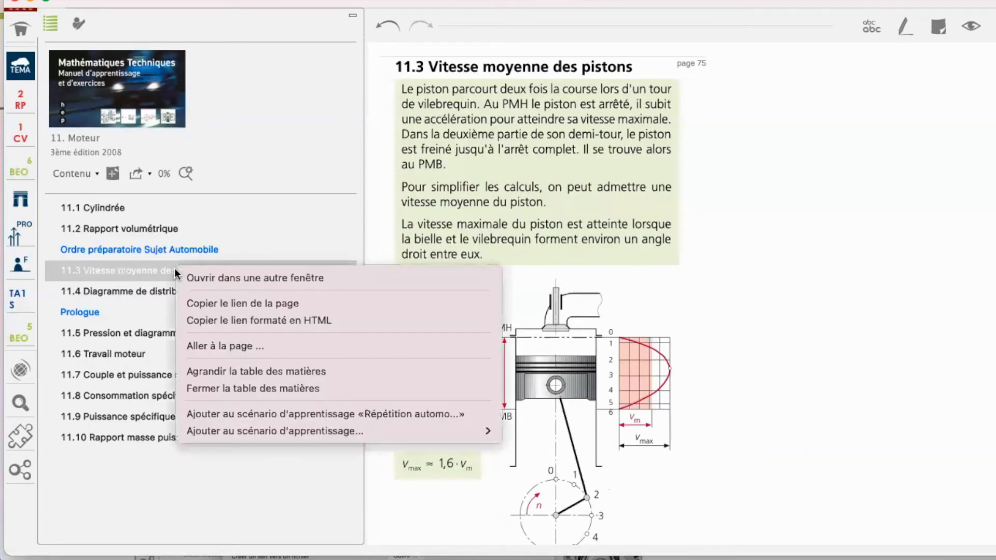
{"action": "left_click", "coordinate": [276, 418]}
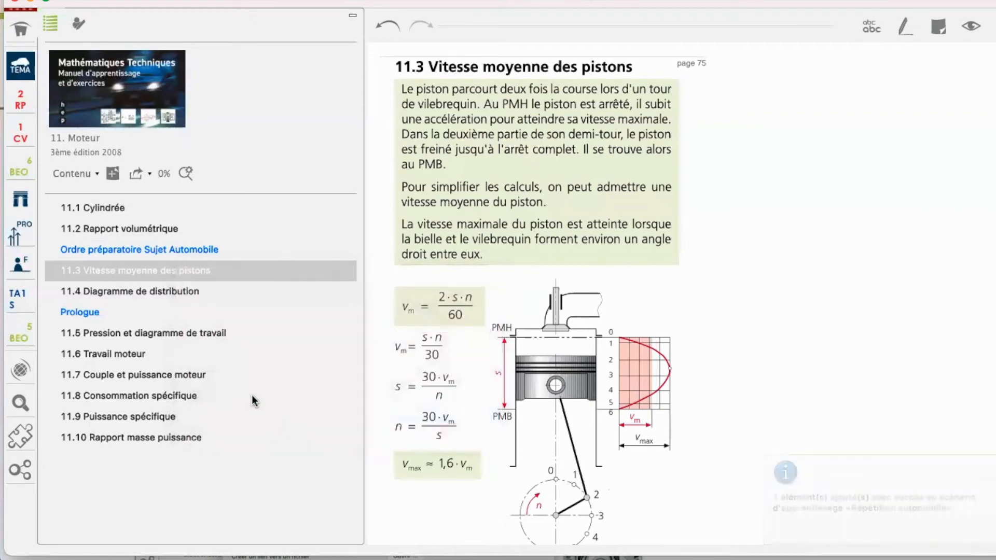
- Add exercise 3 "Architecture (construction) de batterie" from the 2 RP ebook to the learning scenario "Répétition automobile"
{"action": "left_click", "coordinate": [20, 98]}
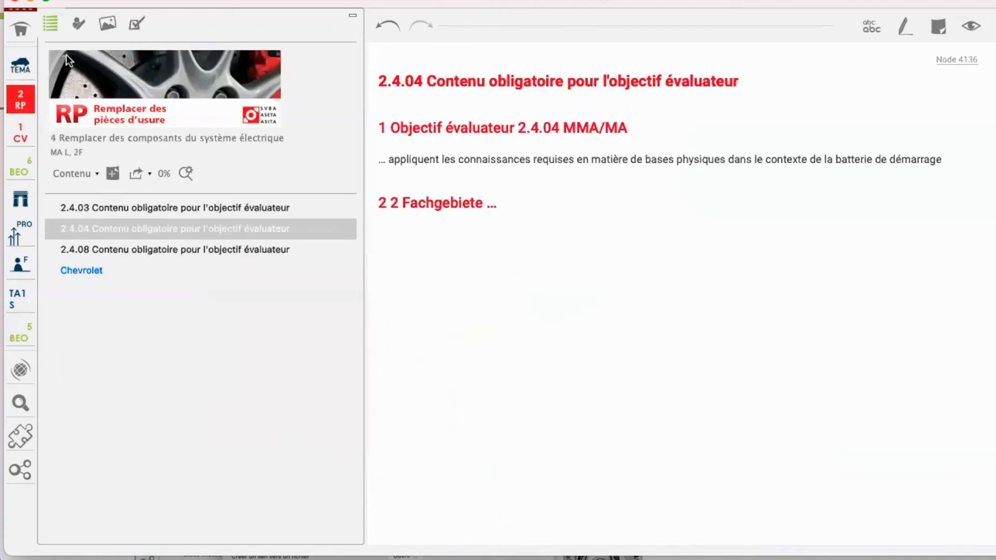
{"action": "left_click", "coordinate": [137, 23]}
{"action": "left_click", "coordinate": [191, 264]}
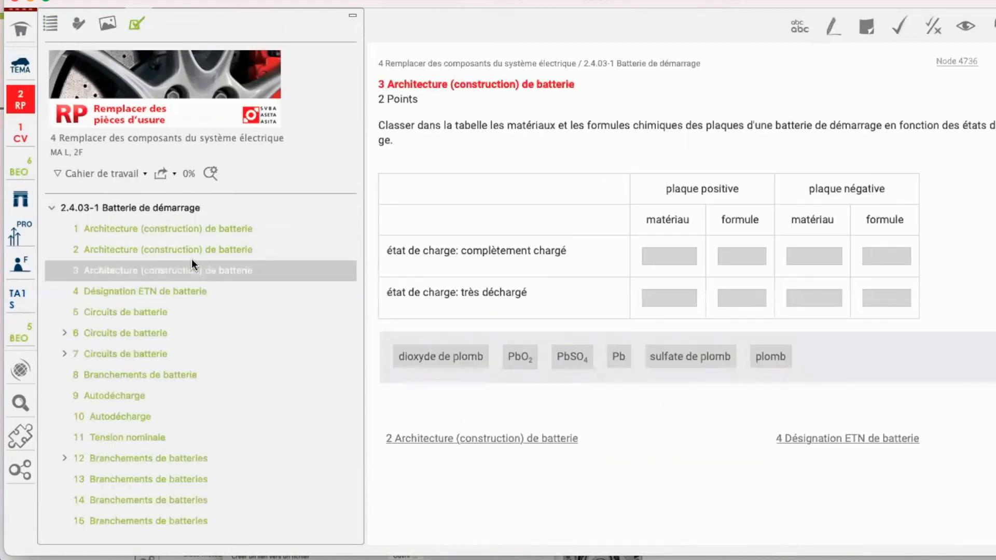
{"action": "left_click", "coordinate": [176, 174]}
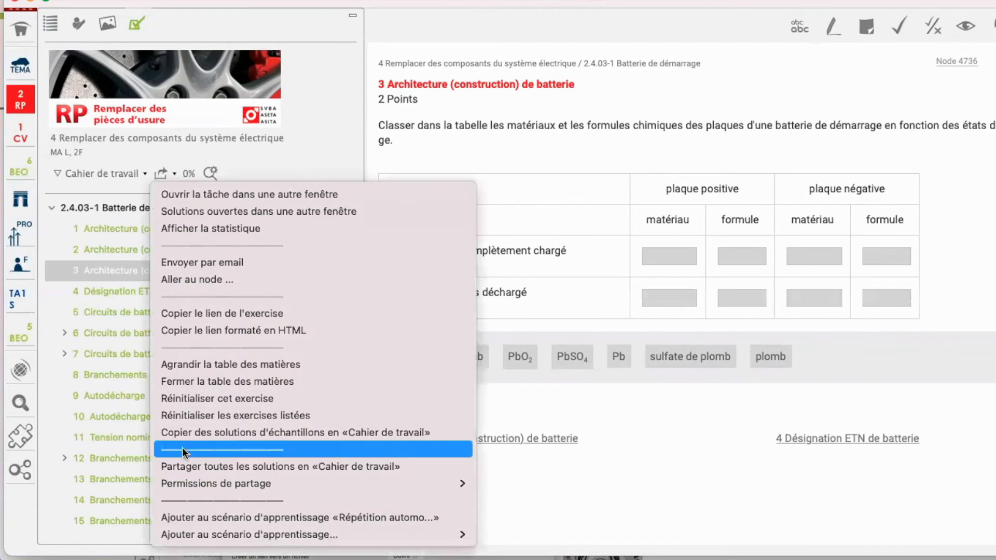
{"action": "left_click", "coordinate": [196, 518]}
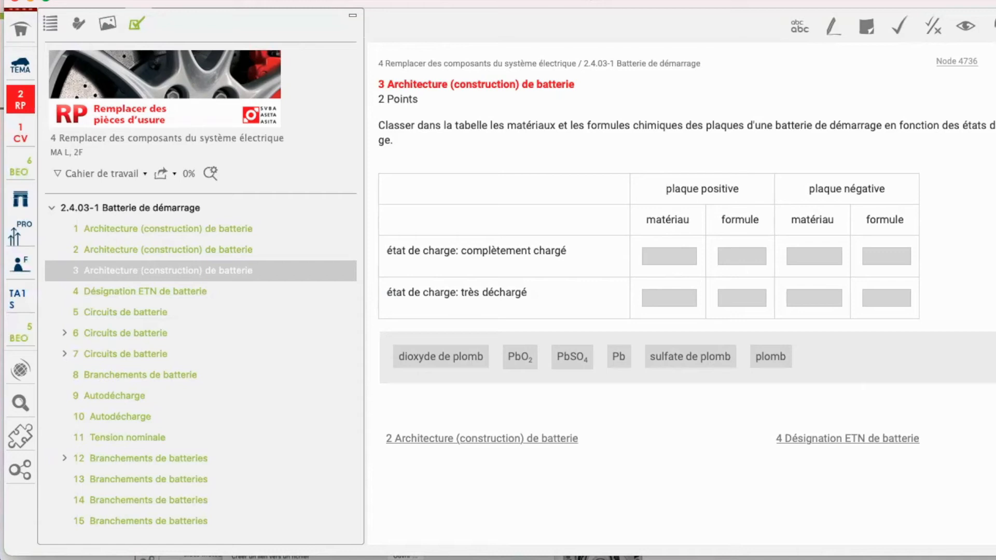
- Run a full search for "volant" across books and exercises in all ebooks
{"action": "left_click", "coordinate": [26, 400]}
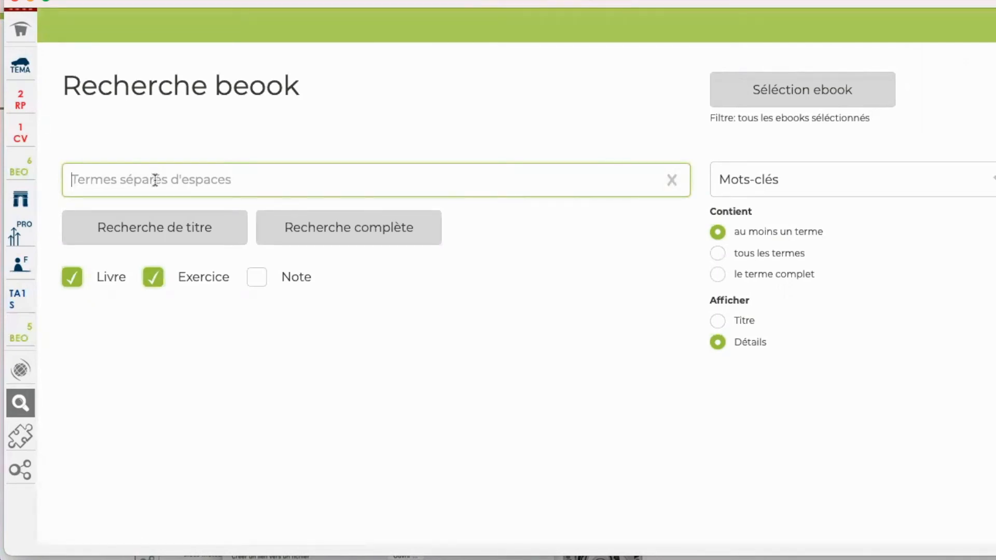
{"action": "type", "text": "le v"}
{"action": "key", "text": "BackSpace"}
{"action": "key", "text": "BackSpace"}
{"action": "key", "text": "BackSpace"}
{"action": "key", "text": "BackSpace"}
{"action": "type", "text": "volant"}
{"action": "left_click", "coordinate": [301, 237]}
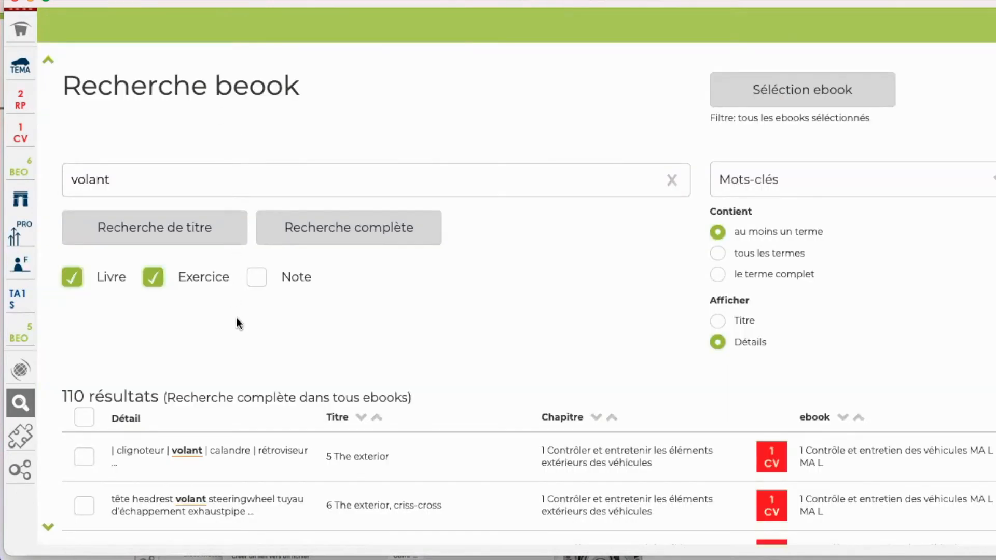
- Add the results "13.4 Démultiplication de la direction" and "Série 3" from the TEMA ebook to the learning scenario "Répétition automobile"
{"action": "scroll", "coordinate": [239, 323], "scroll_direction": "down", "scroll_amount": 15}
{"action": "scroll", "coordinate": [239, 323], "scroll_direction": "down", "scroll_amount": 20}
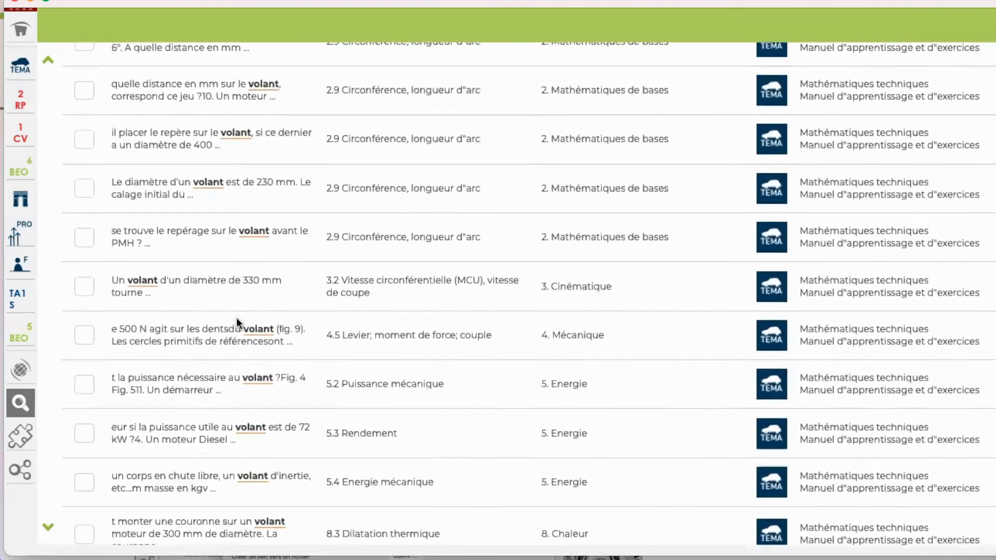
{"action": "left_click", "coordinate": [84, 351]}
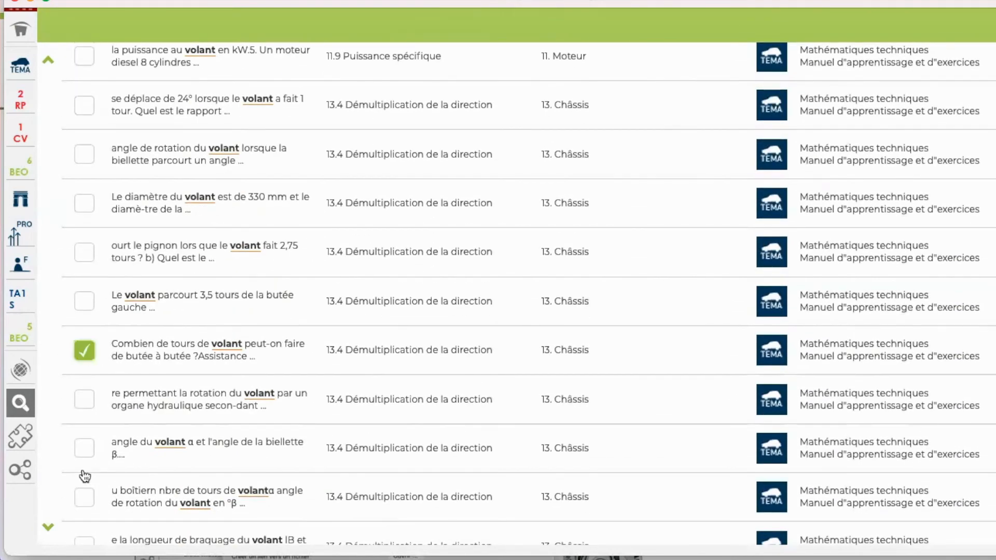
{"action": "scroll", "coordinate": [85, 477], "scroll_direction": "down", "scroll_amount": 10}
{"action": "left_click", "coordinate": [85, 381]}
{"action": "scroll", "coordinate": [261, 422], "scroll_direction": "down", "scroll_amount": 15}
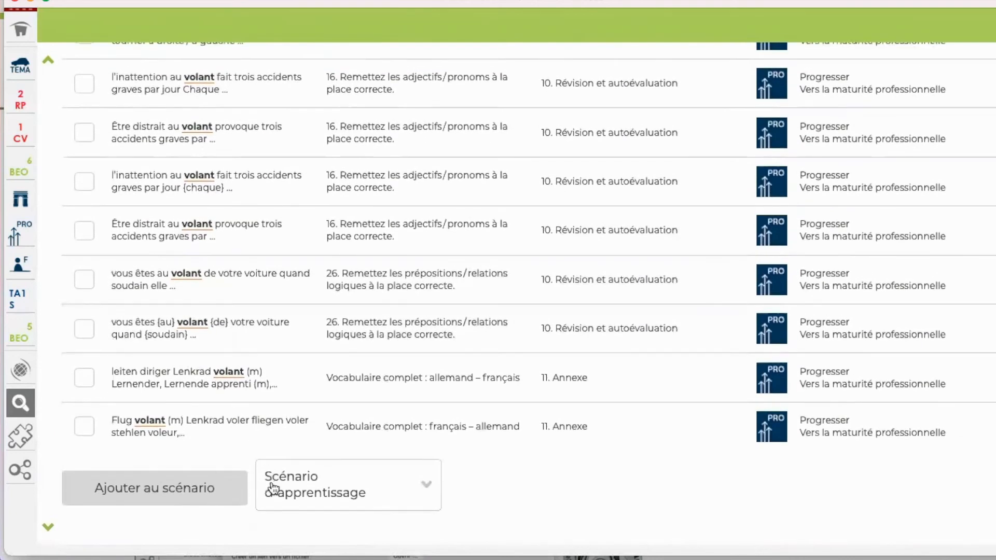
{"action": "left_click", "coordinate": [290, 495]}
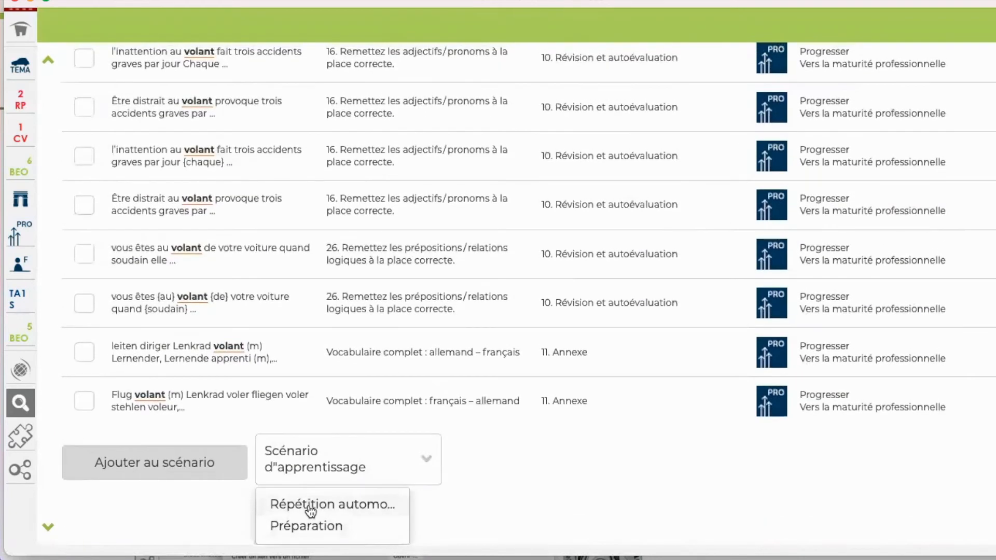
{"action": "left_click", "coordinate": [310, 511]}
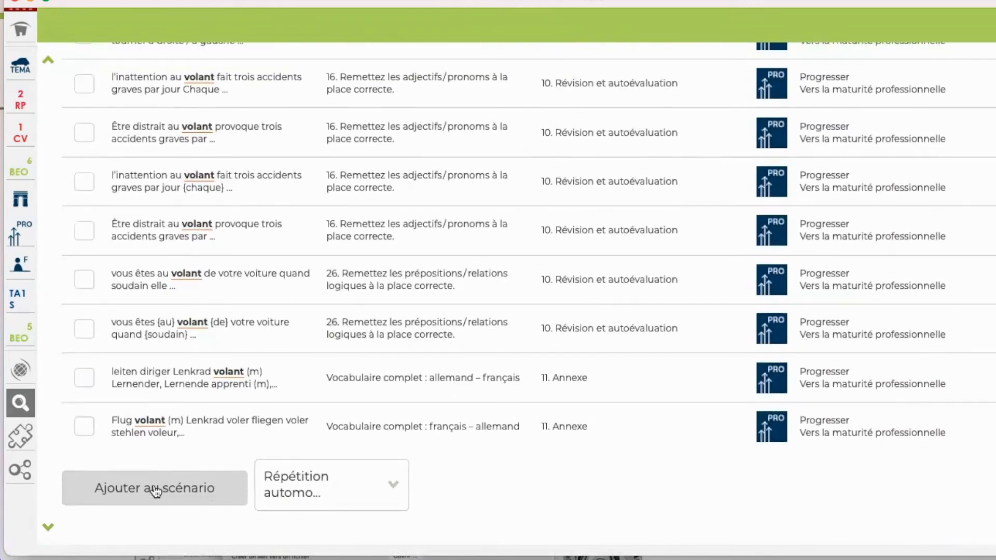
{"action": "left_click", "coordinate": [156, 491]}
- Edit the scenario "Répétition automobile" to make "Ordre préparatoire Sujet Automobile" its prologue, and return to the scenario overview
{"action": "left_click", "coordinate": [20, 436]}
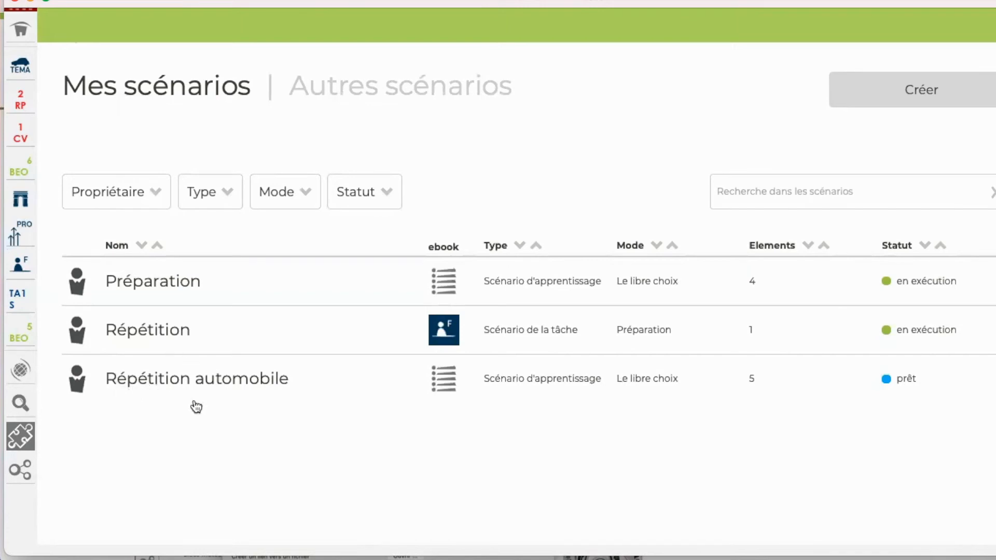
{"action": "left_click", "coordinate": [133, 383]}
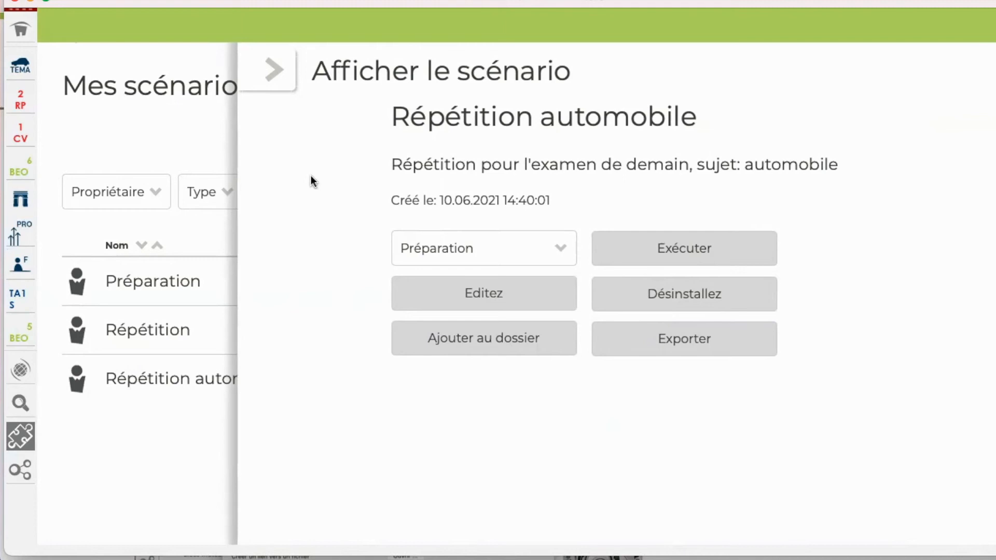
{"action": "left_click", "coordinate": [454, 306]}
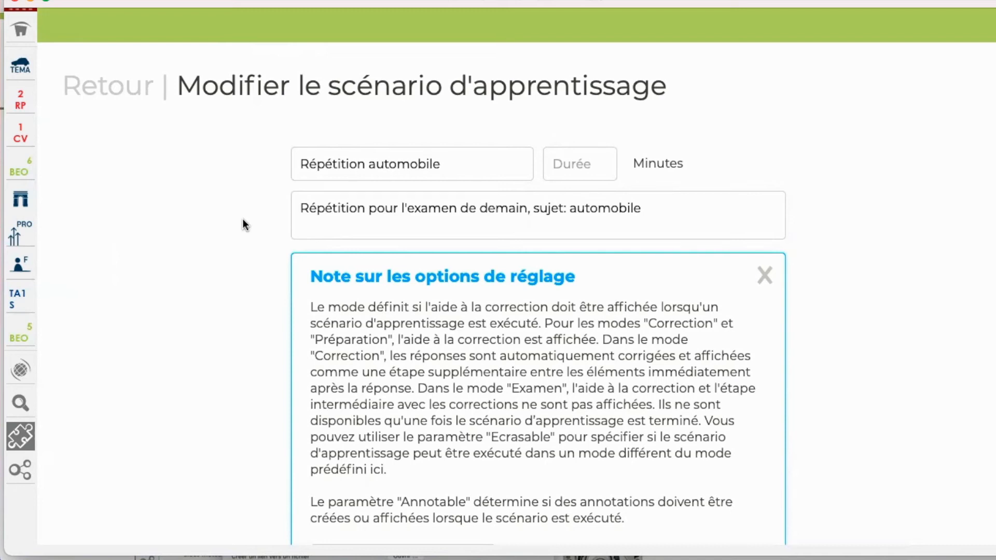
{"action": "scroll", "coordinate": [243, 304], "scroll_direction": "down", "scroll_amount": 10}
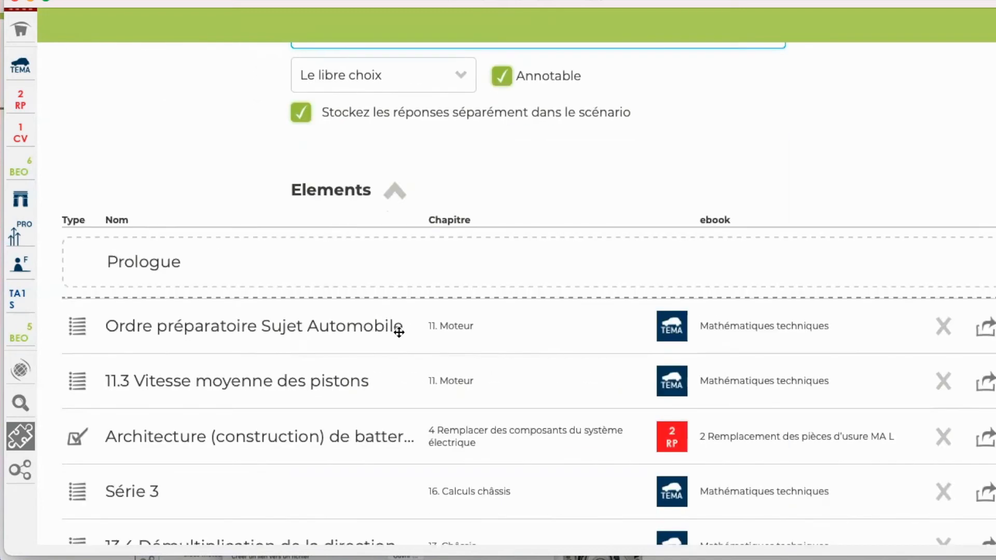
{"action": "left_click_drag", "start_coordinate": [398, 332], "coordinate": [404, 259]}
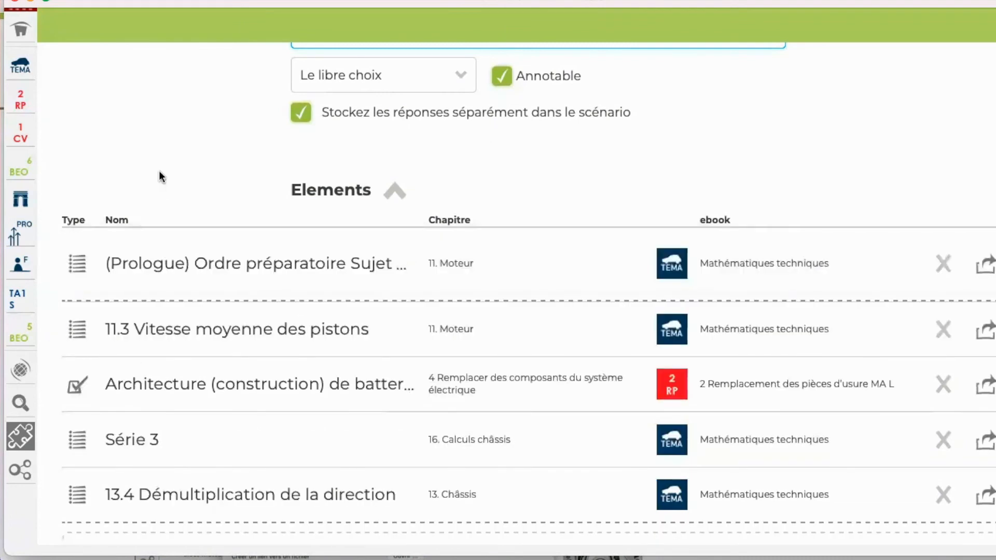
{"action": "scroll", "coordinate": [157, 171], "scroll_direction": "up", "scroll_amount": 10}
{"action": "left_click", "coordinate": [120, 84]}
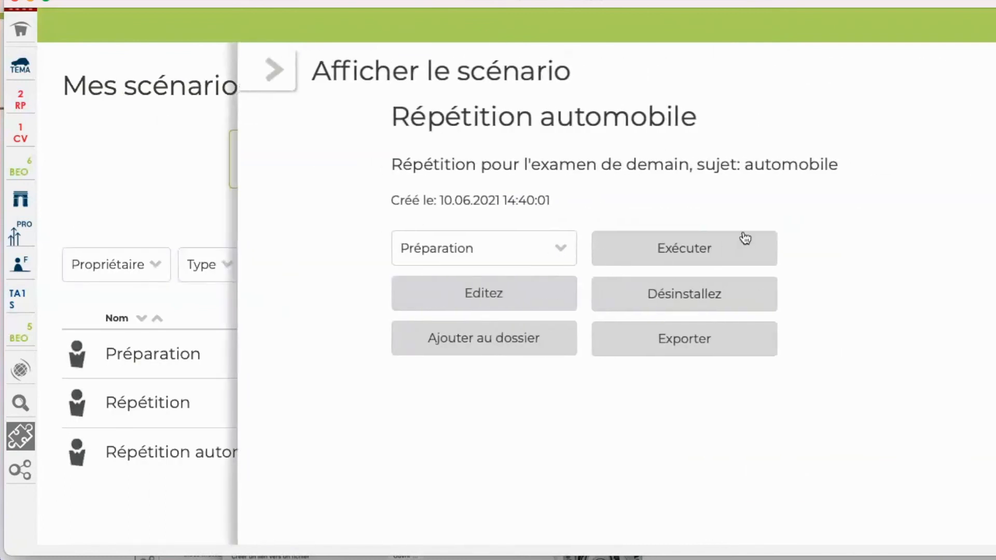
- Run the scenario in "Préparation" mode, placing "PbO₂" as material and "plomb" as formula for the fully charged positive plate
{"action": "left_click", "coordinate": [655, 253]}
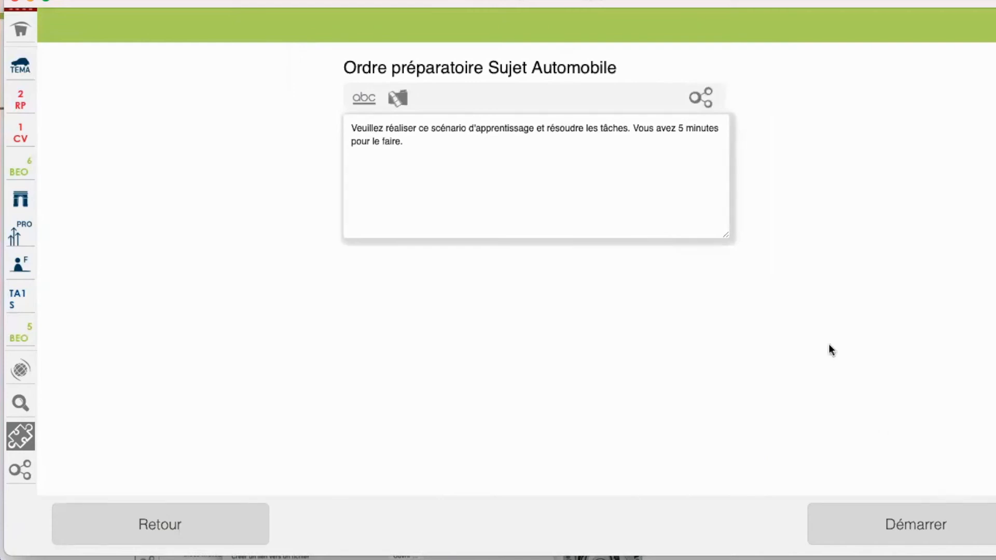
{"action": "left_click", "coordinate": [878, 529]}
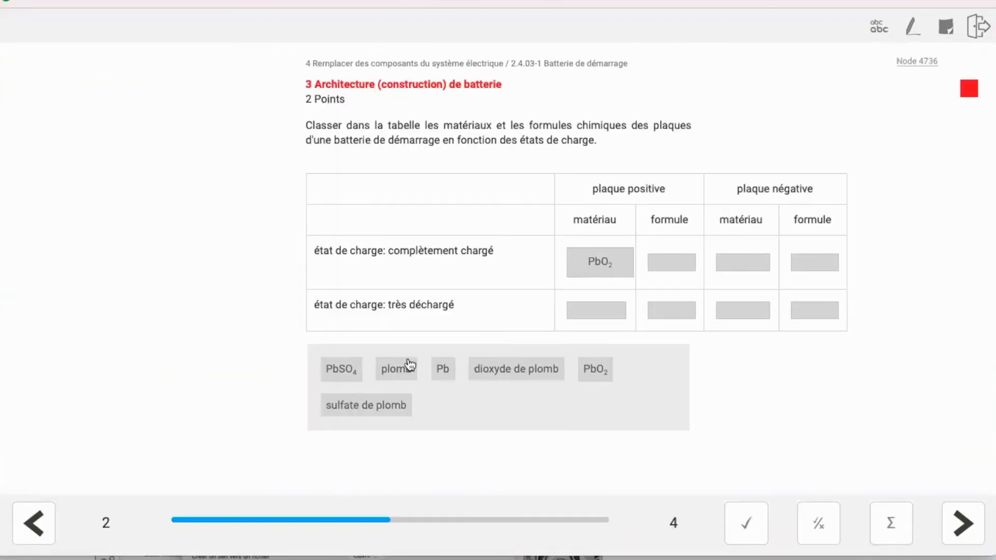
{"action": "left_click_drag", "start_coordinate": [407, 367], "coordinate": [670, 263]}
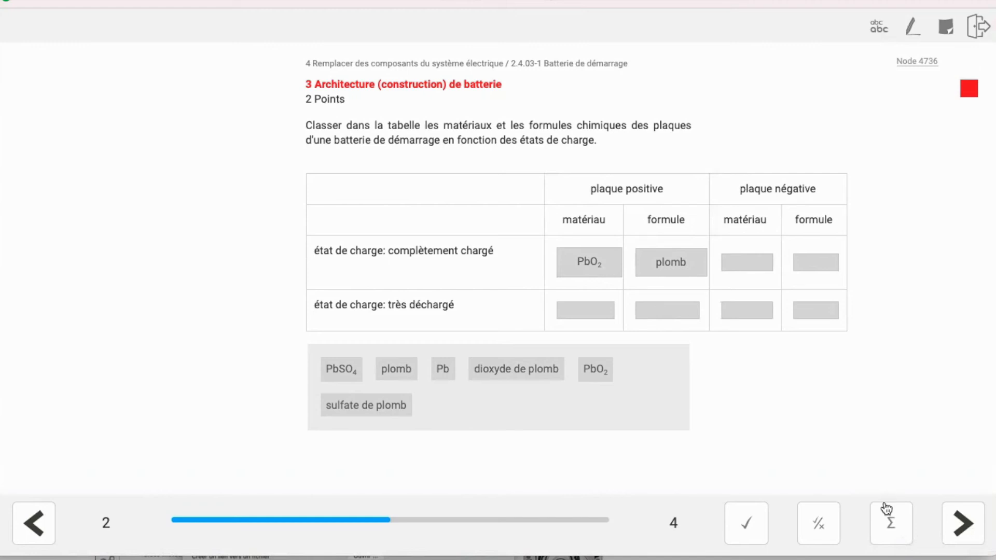
{"action": "left_click", "coordinate": [887, 521]}
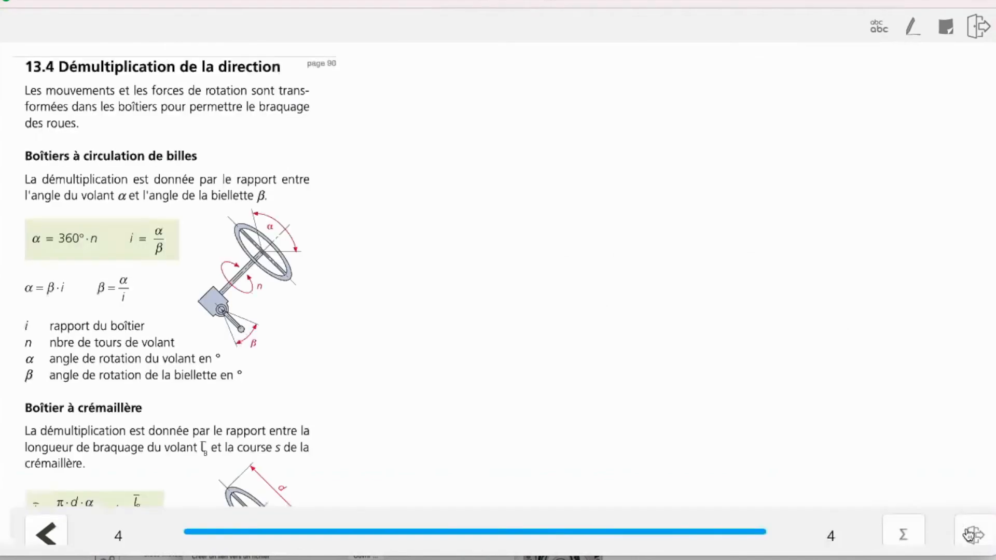
- Finish the scenario run, review its summary and repeat options, and return to the scenario list
{"action": "left_click", "coordinate": [969, 534]}
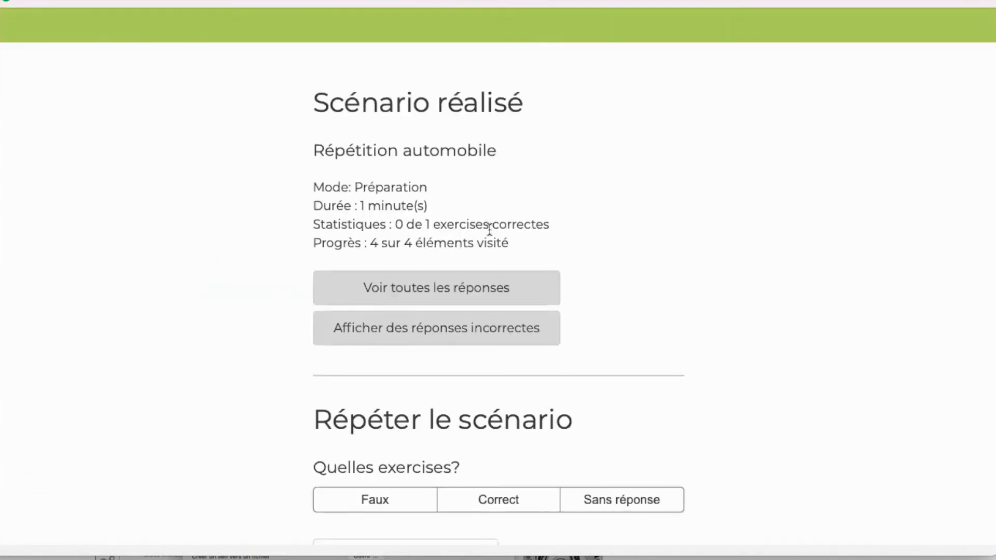
{"action": "scroll", "coordinate": [489, 229], "scroll_direction": "down", "scroll_amount": 5}
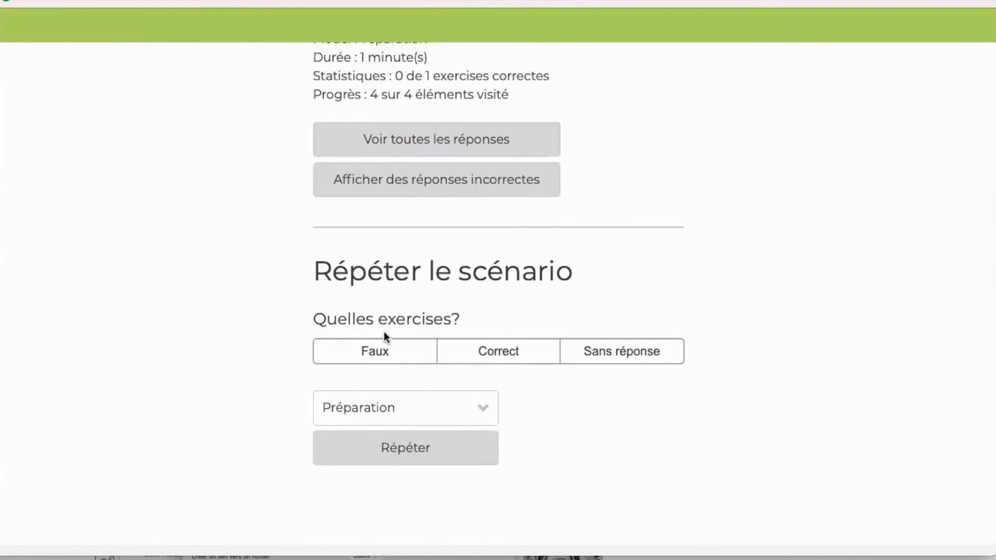
{"action": "scroll", "coordinate": [220, 268], "scroll_direction": "up", "scroll_amount": 4}
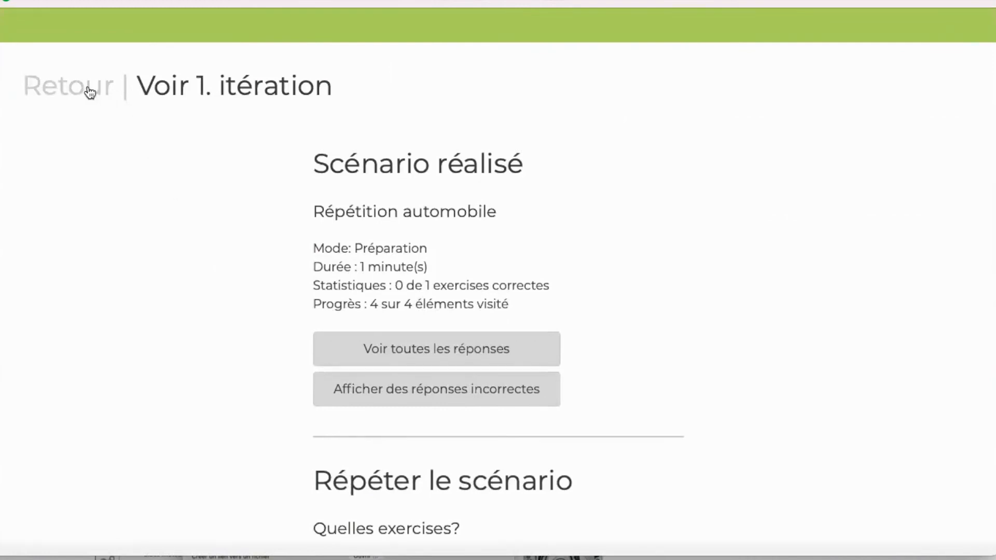
{"action": "left_click", "coordinate": [72, 87]}
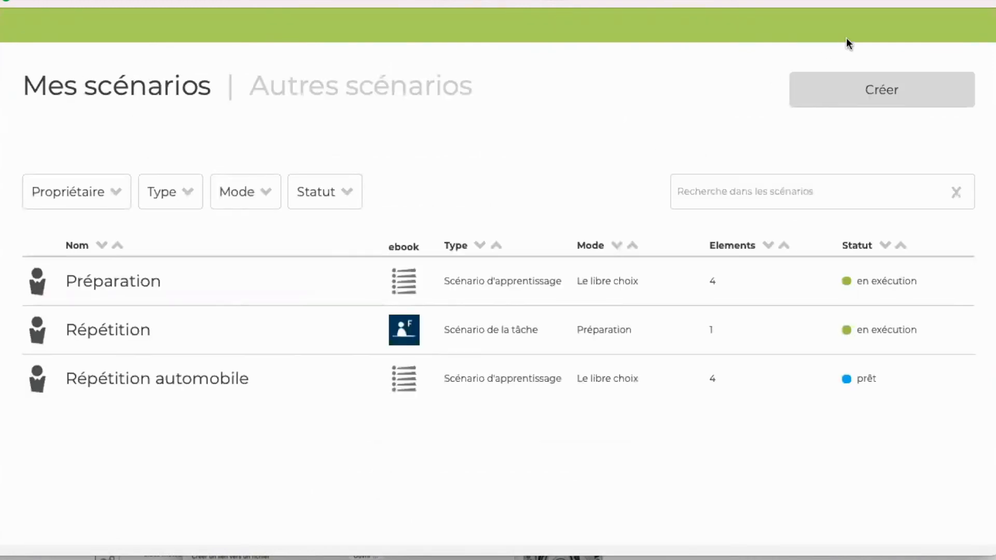
- Start a new task scenario named "RöPétition" in "Préparation" mode and make it annotatable
{"action": "left_click", "coordinate": [845, 93]}
{"action": "scroll", "coordinate": [358, 450], "scroll_direction": "down", "scroll_amount": 4}
{"action": "left_click", "coordinate": [334, 499]}
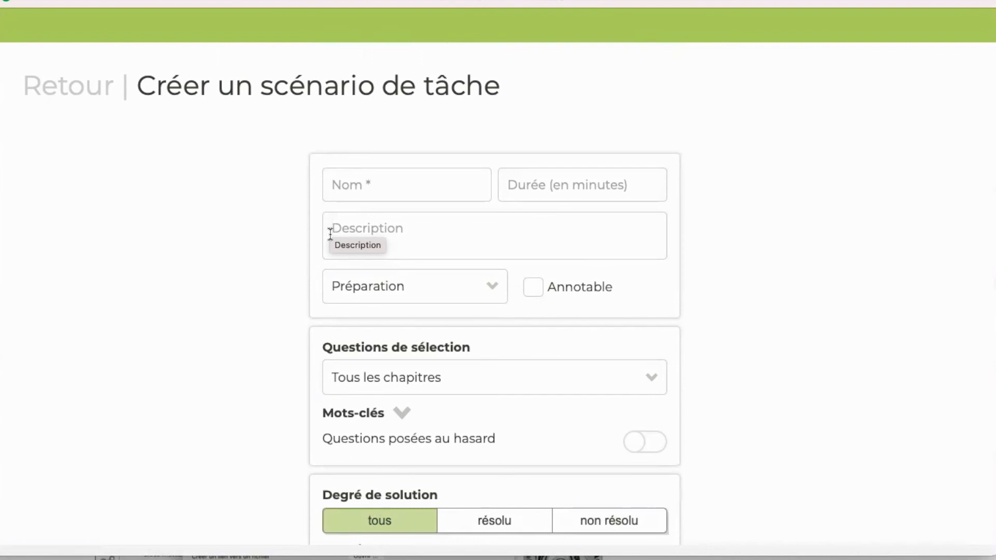
{"action": "left_click", "coordinate": [336, 188]}
{"action": "type", "text": "RöPétition"}
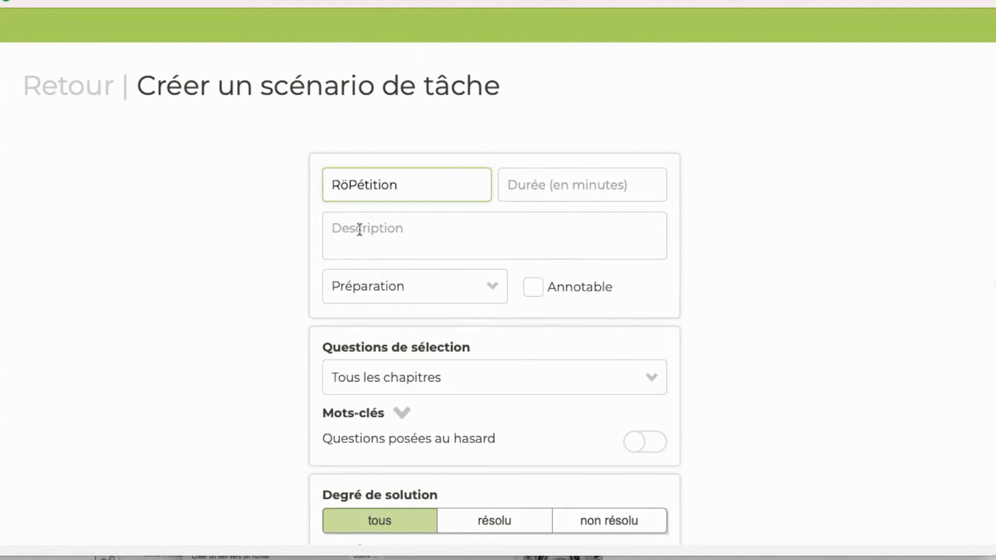
{"action": "left_click", "coordinate": [527, 296]}
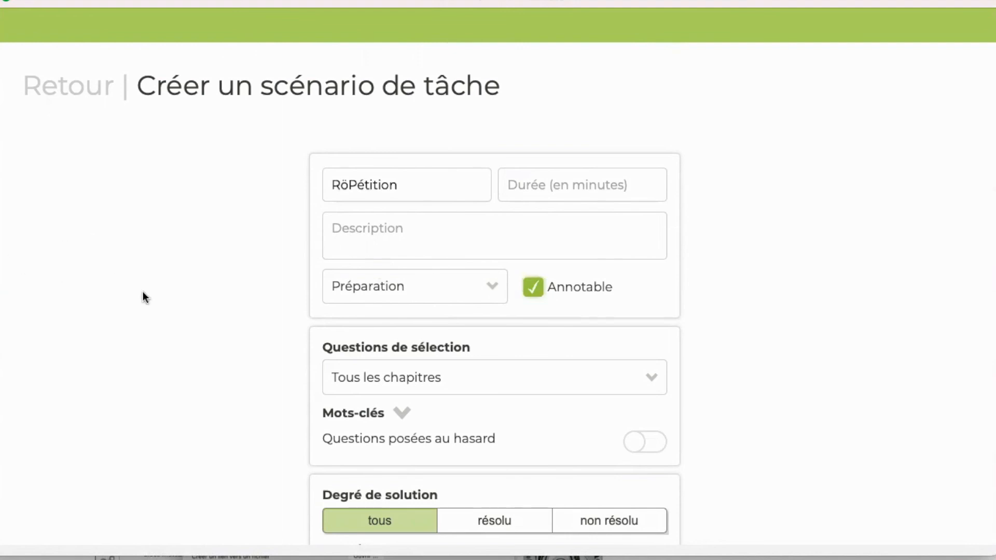
- Restrict the questions to the four chapters of "1 Contrôle et entretien des véhicules MA L" and three further chapters
{"action": "scroll", "coordinate": [142, 292], "scroll_direction": "down", "scroll_amount": 3}
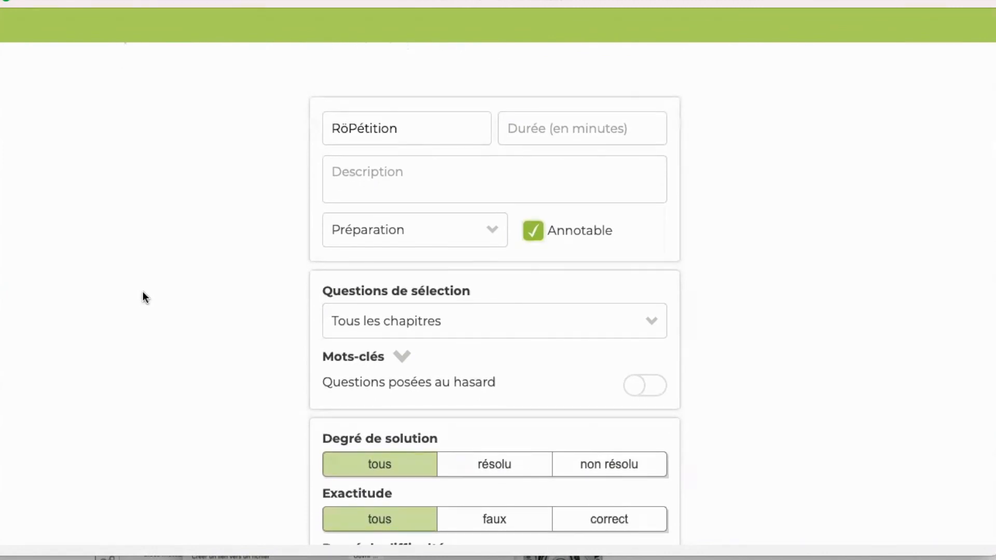
{"action": "scroll", "coordinate": [167, 321], "scroll_direction": "down", "scroll_amount": 2}
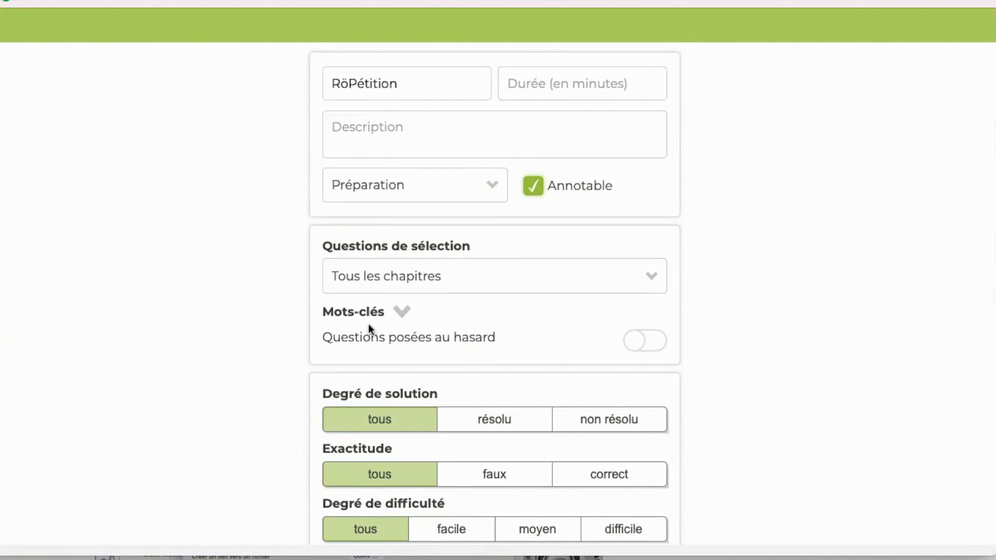
{"action": "left_click", "coordinate": [373, 285]}
{"action": "scroll", "coordinate": [356, 368], "scroll_direction": "down", "scroll_amount": 2}
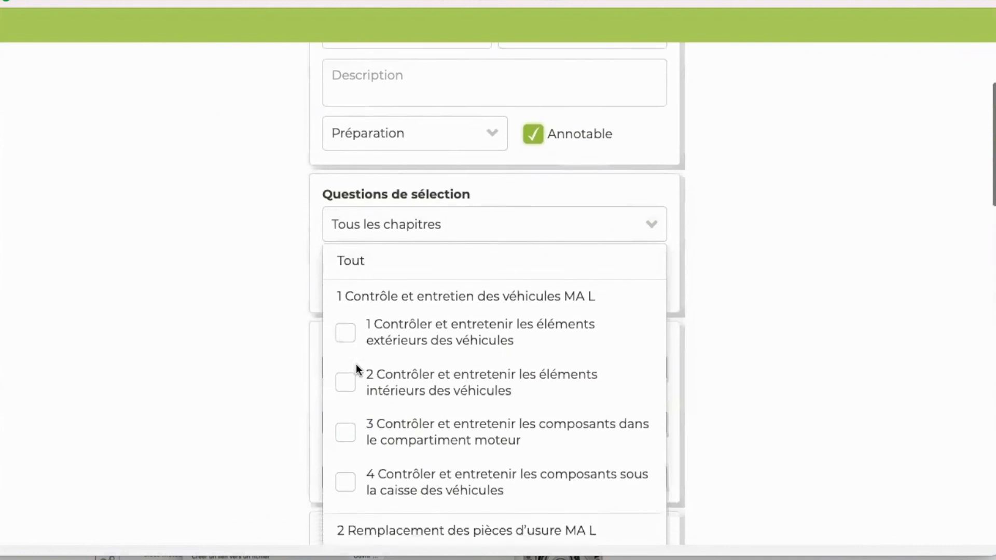
{"action": "scroll", "coordinate": [356, 363], "scroll_direction": "down", "scroll_amount": 1}
{"action": "left_click", "coordinate": [345, 299]}
{"action": "left_click", "coordinate": [343, 357]}
{"action": "left_click", "coordinate": [343, 402]}
{"action": "left_click", "coordinate": [342, 454]}
{"action": "scroll", "coordinate": [339, 461], "scroll_direction": "down", "scroll_amount": 2}
{"action": "left_click", "coordinate": [339, 447]}
{"action": "left_click", "coordinate": [343, 474]}
{"action": "left_click", "coordinate": [344, 519]}
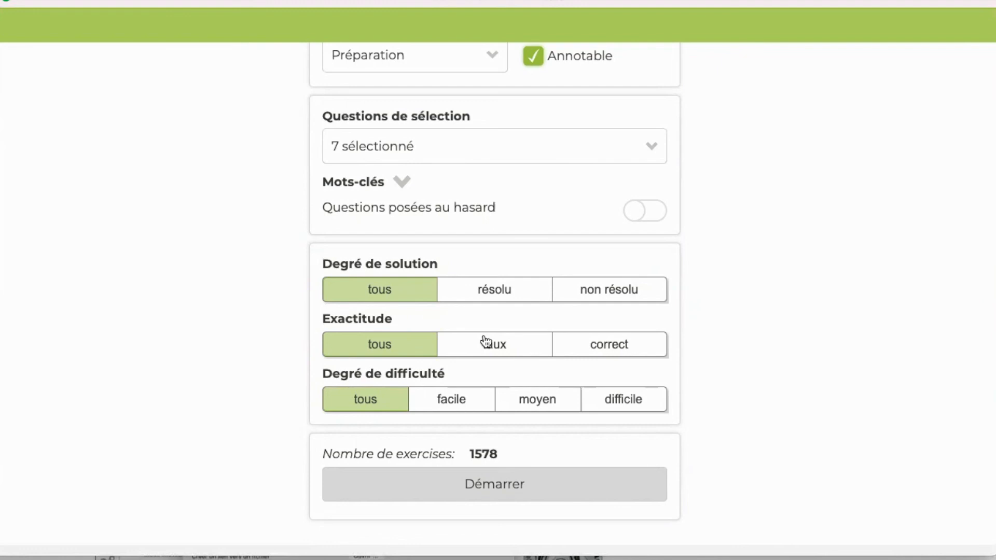
- Set the "Degré de solution" filter of the task scenario to "résolu"
{"action": "left_click", "coordinate": [484, 298]}
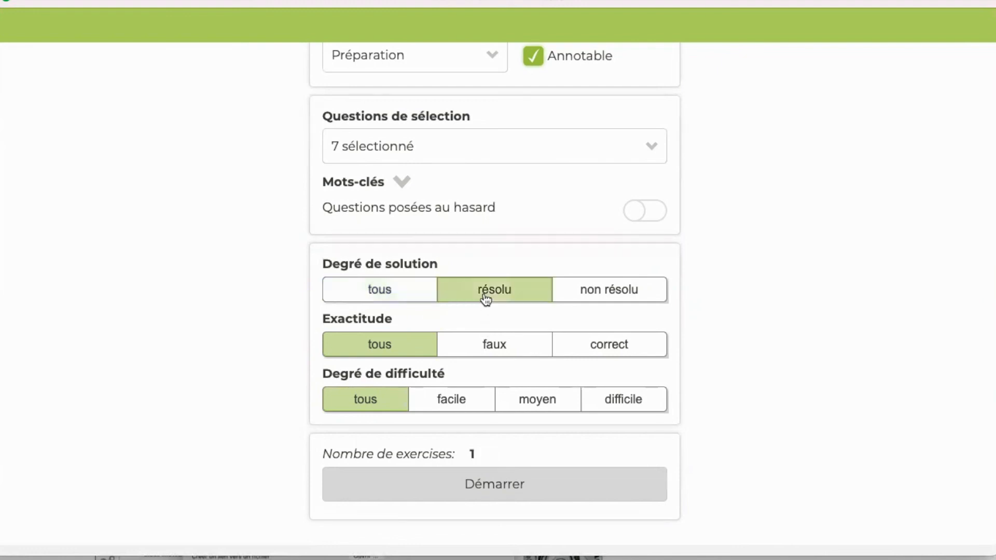